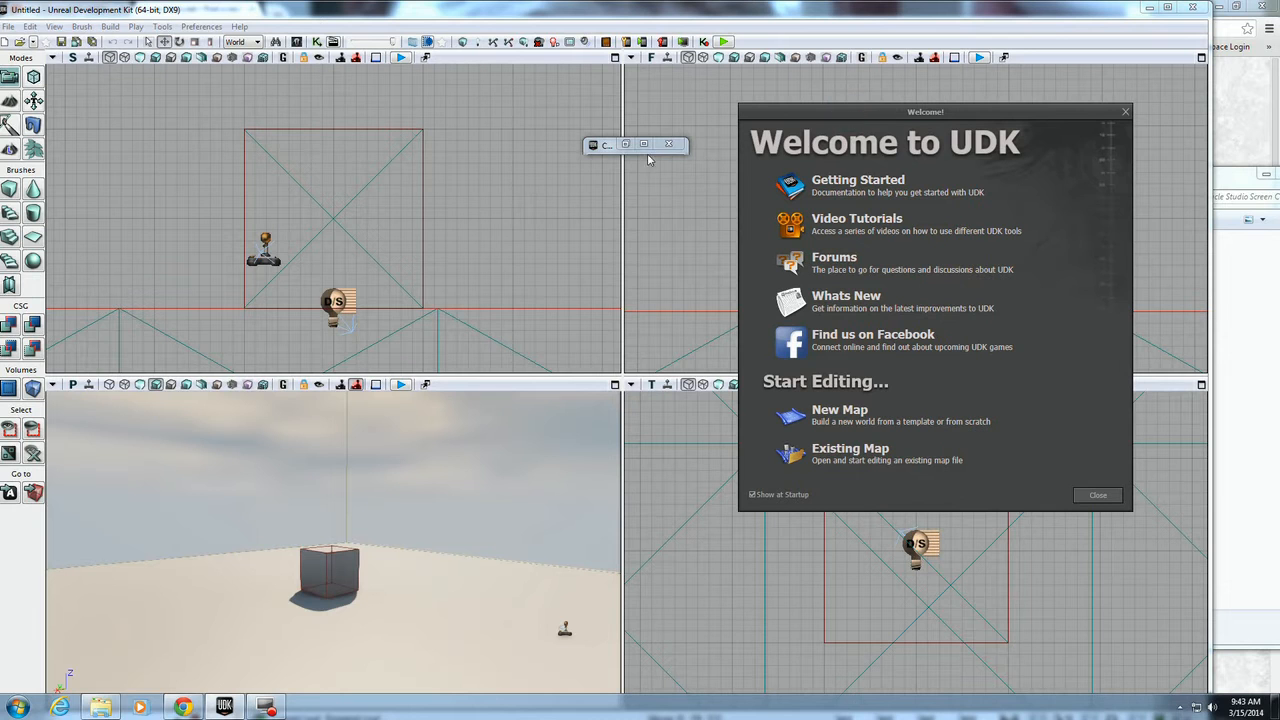
Bring up the Content Browser and filter the door search results to Static Meshes only
double_click(605, 146)
drag(512, 42, 1063, 89)
drag(876, 86, 889, 87)
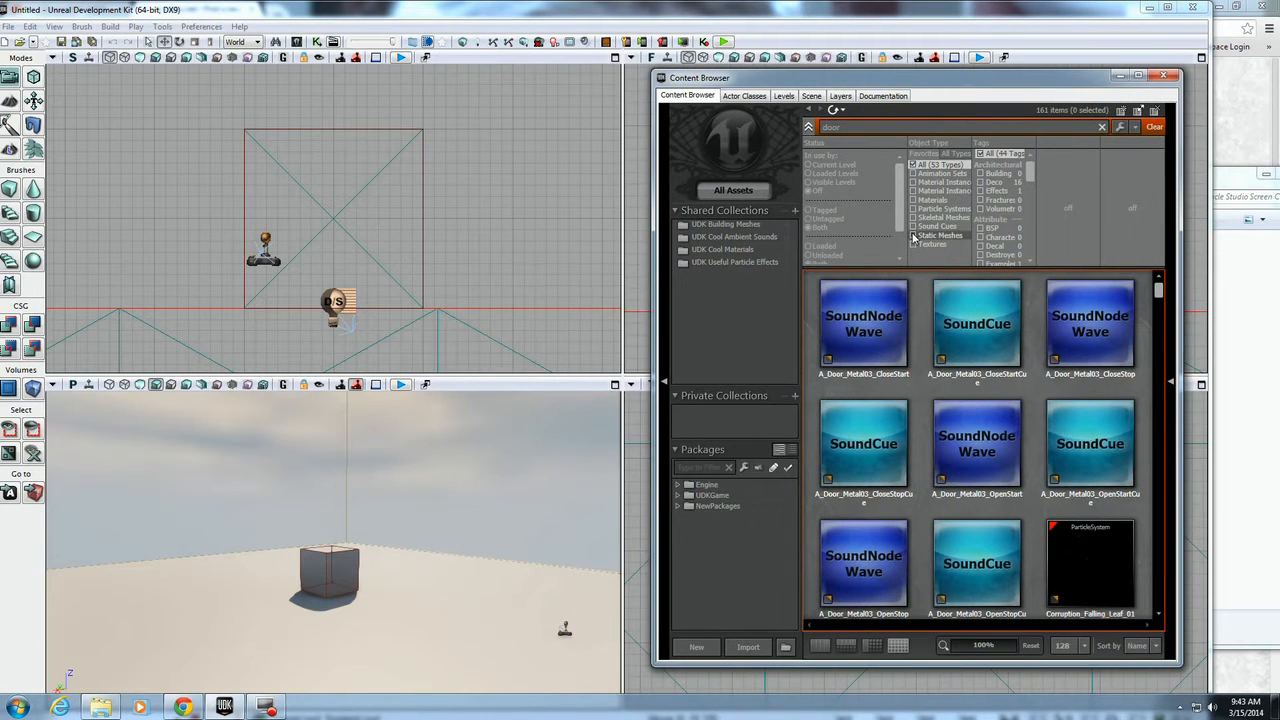
click(912, 235)
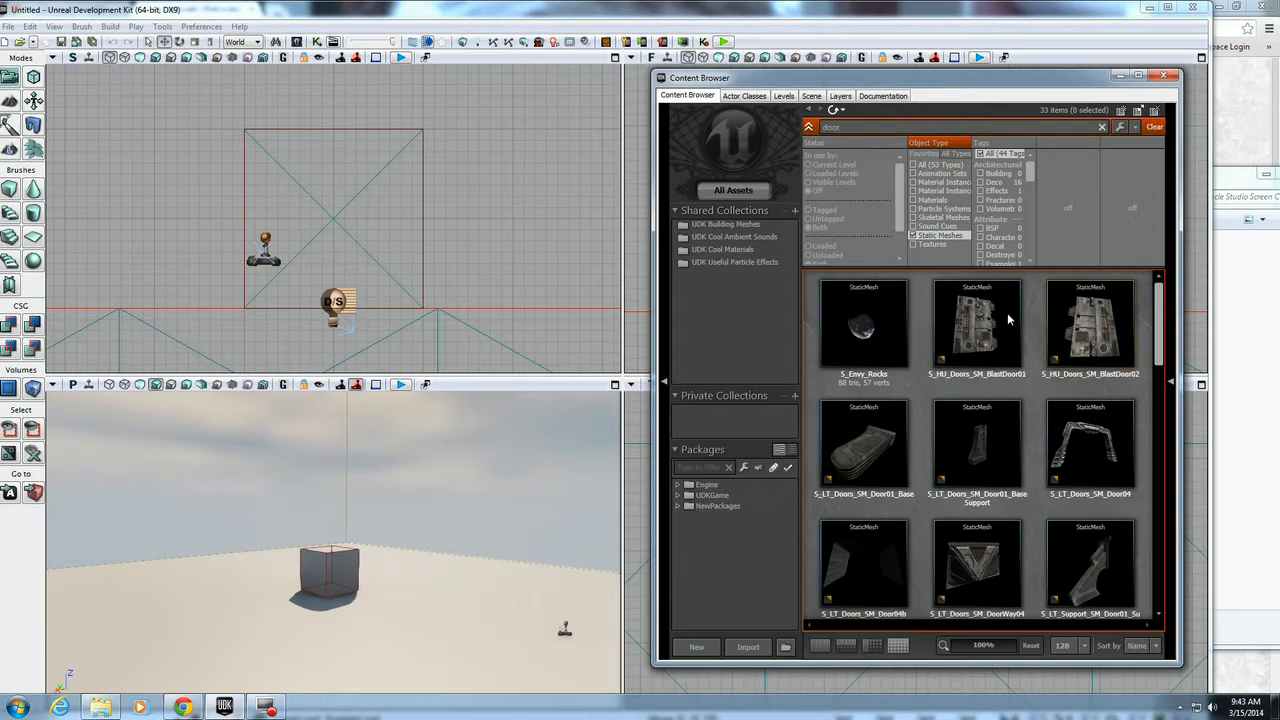
Place the S_HU_Doors_SM_BlastDoor01 mesh in the level beside the builder brush and raise it to stand on the ground
drag(990, 318, 353, 630)
right_drag(419, 574, 408, 500)
click(566, 262)
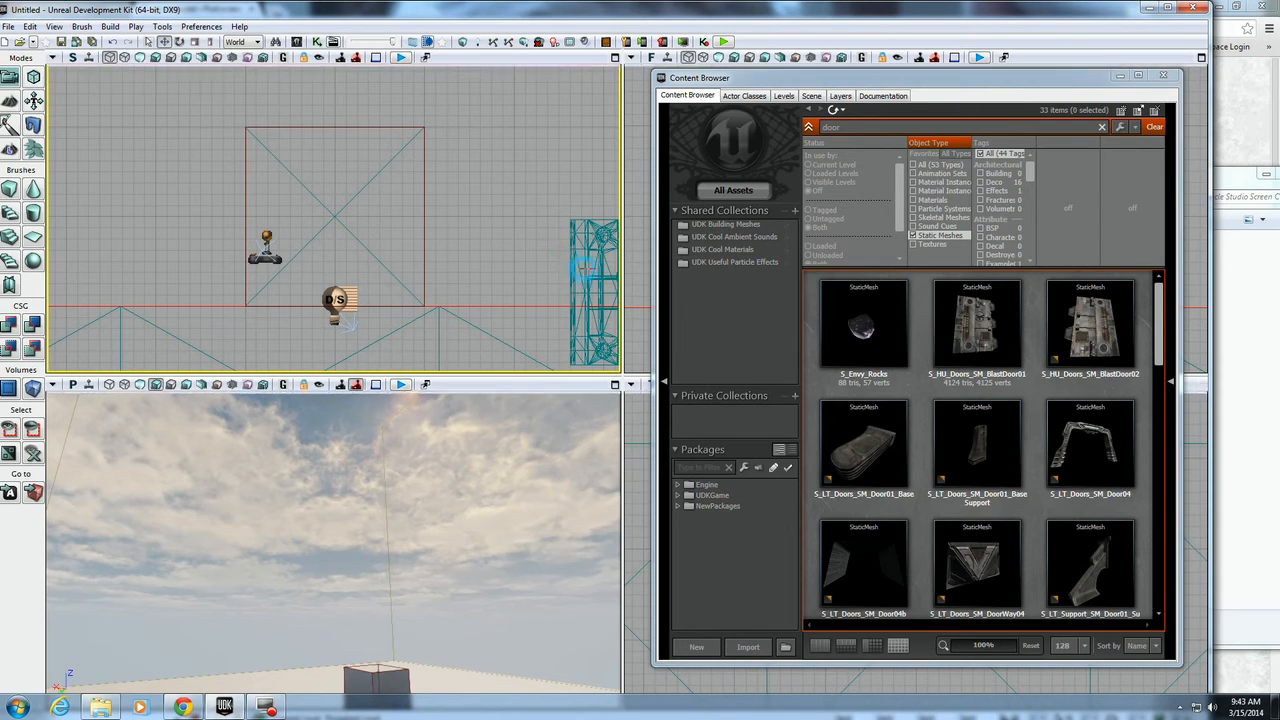
click(566, 264)
drag(568, 264, 580, 208)
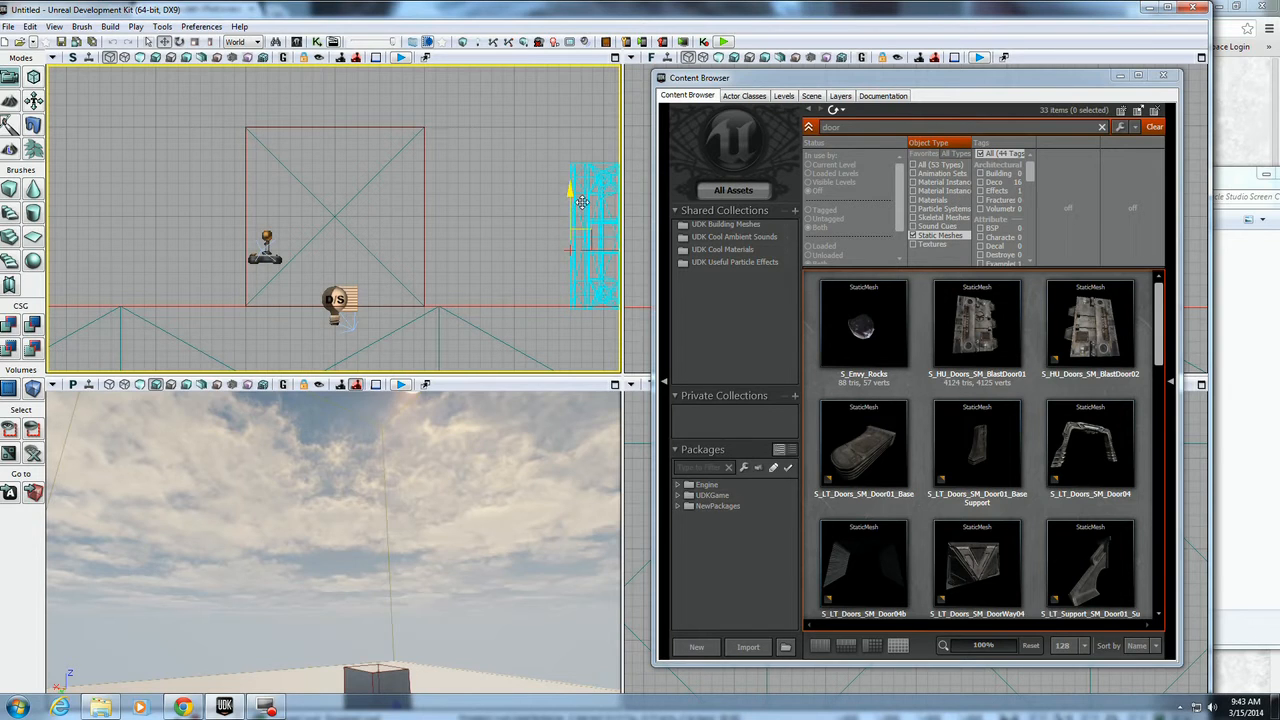
Convert the blast door's StaticMeshActor to a Mover
right_drag(450, 541, 434, 617)
drag(434, 617, 452, 675)
right_drag(452, 675, 452, 632)
right_click(364, 521)
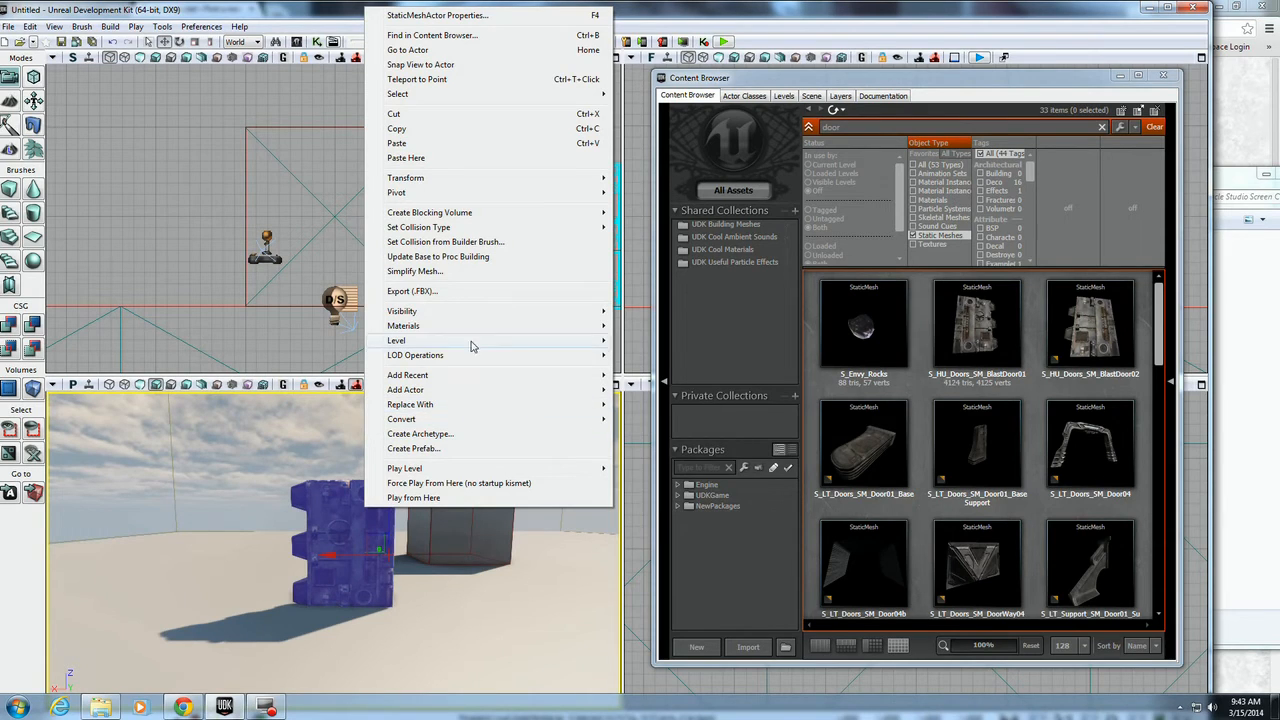
mouse_move(472, 420)
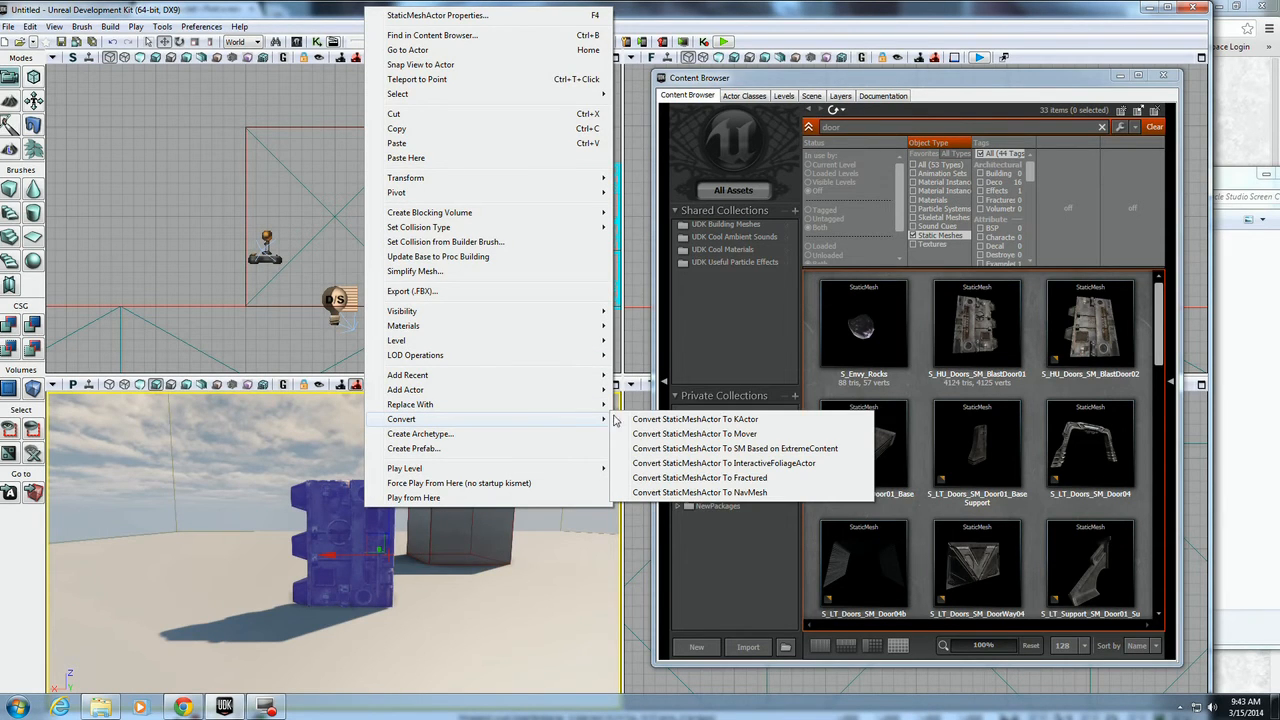
click(726, 436)
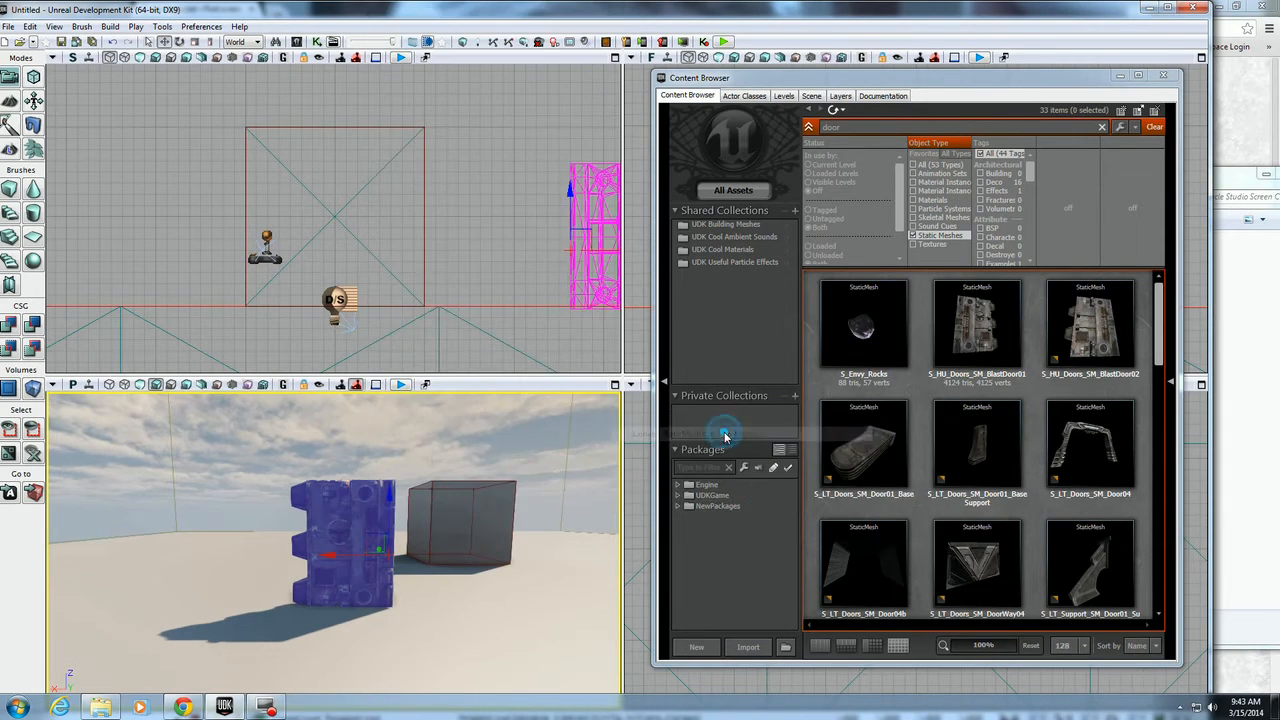
Set the blast door's Collision Type to COLLIDE_BlockAll in its InterpActor properties and close them
right_click(604, 208)
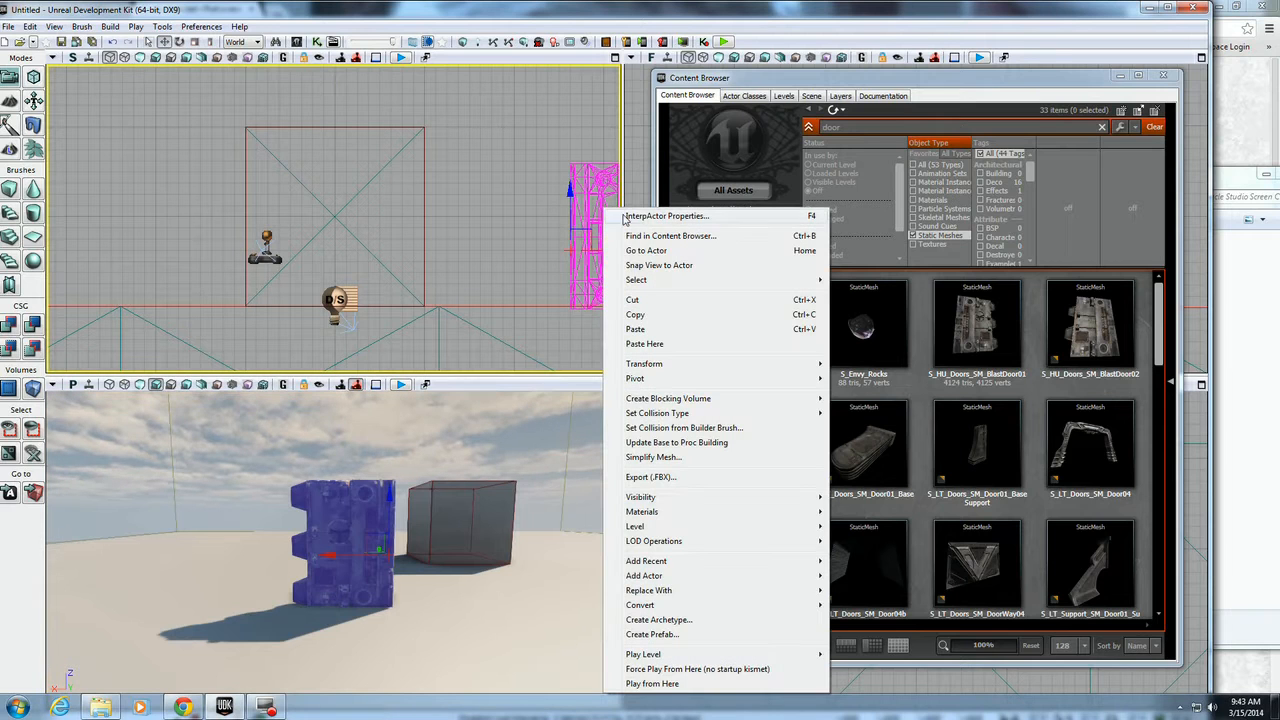
click(694, 218)
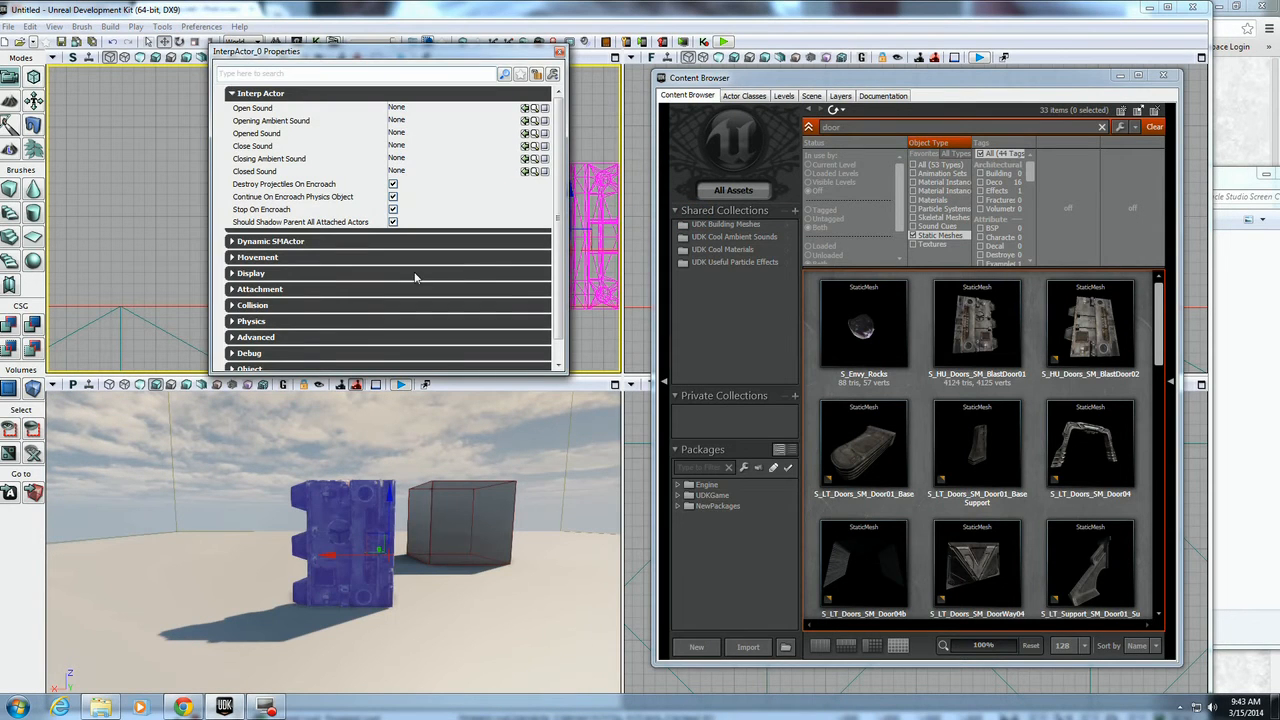
click(295, 95)
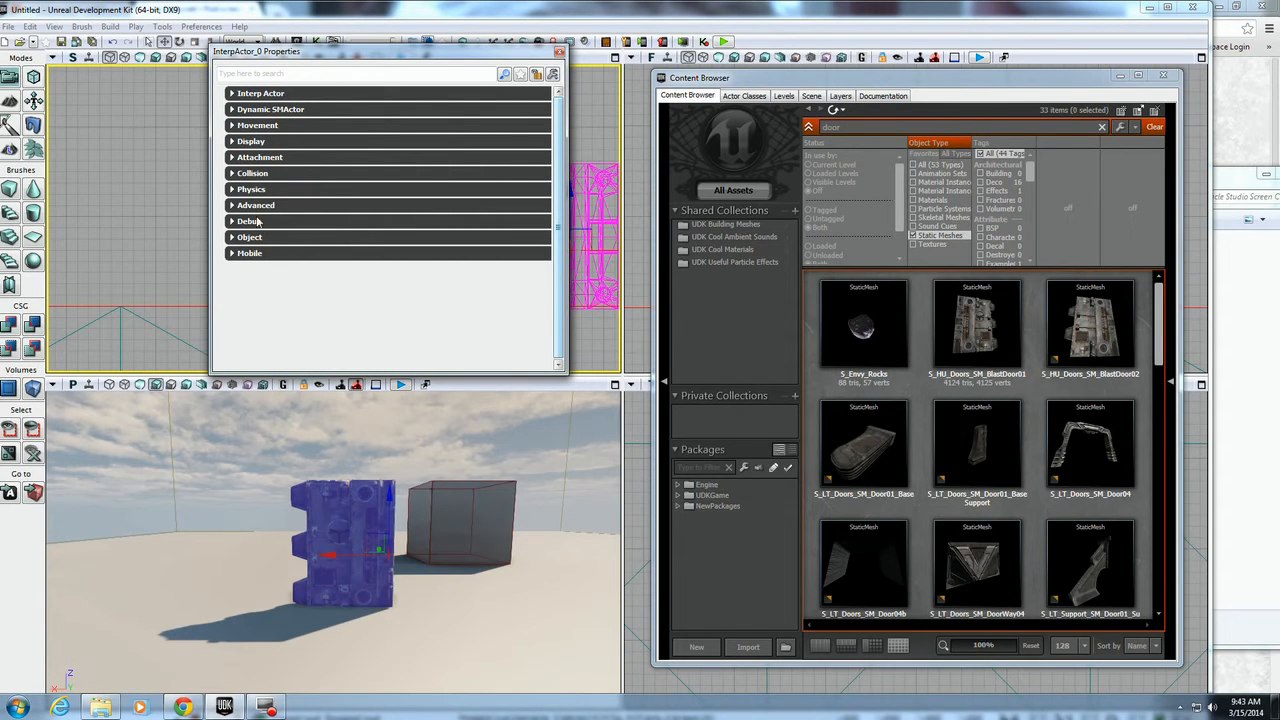
click(254, 174)
click(433, 214)
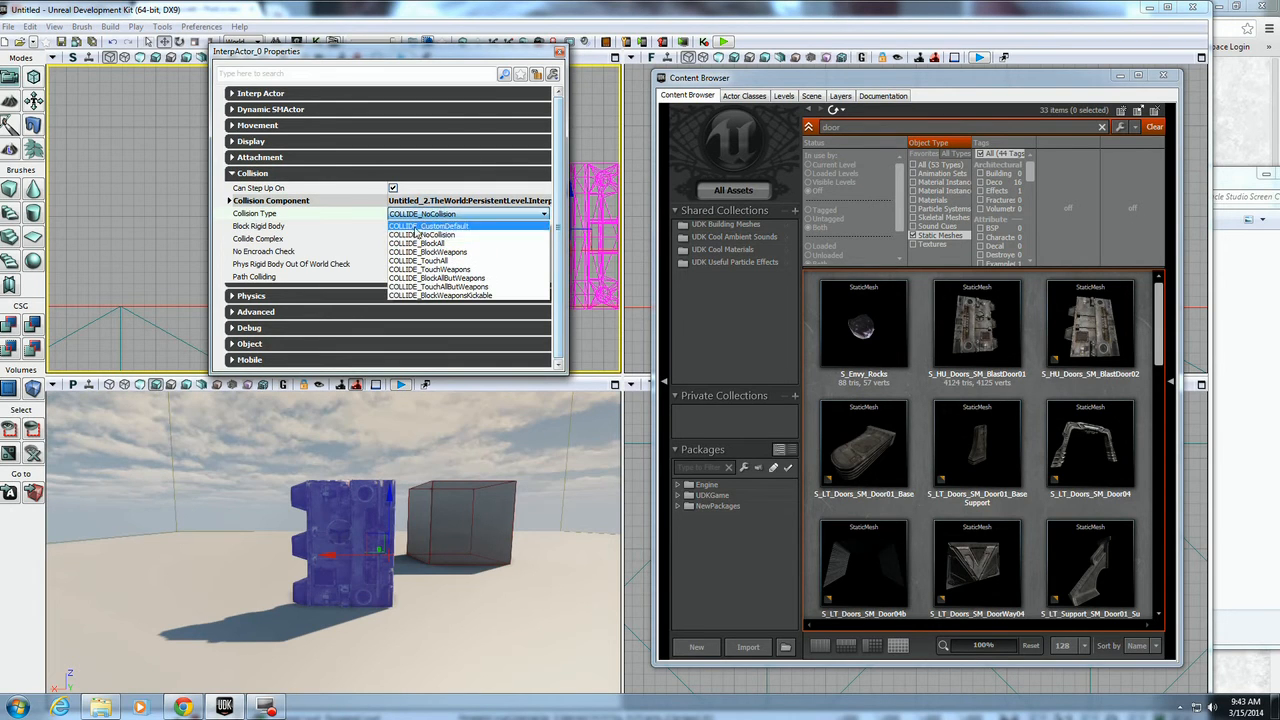
click(430, 243)
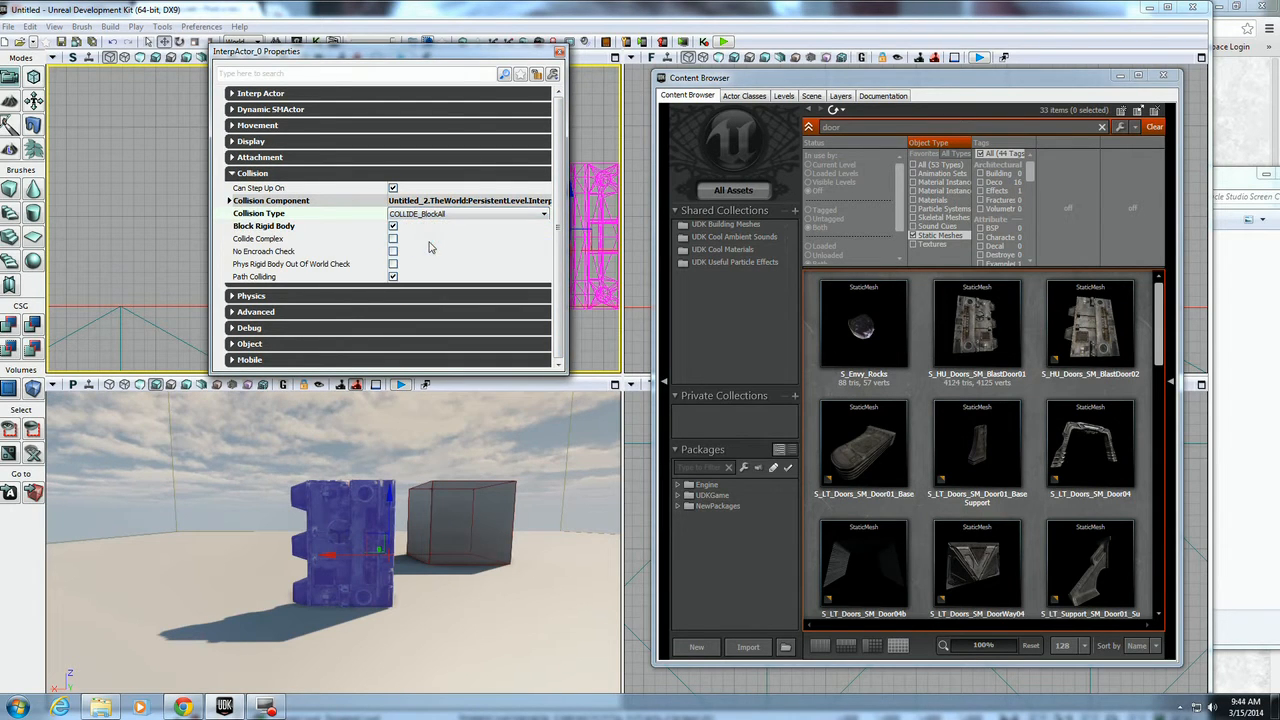
click(560, 51)
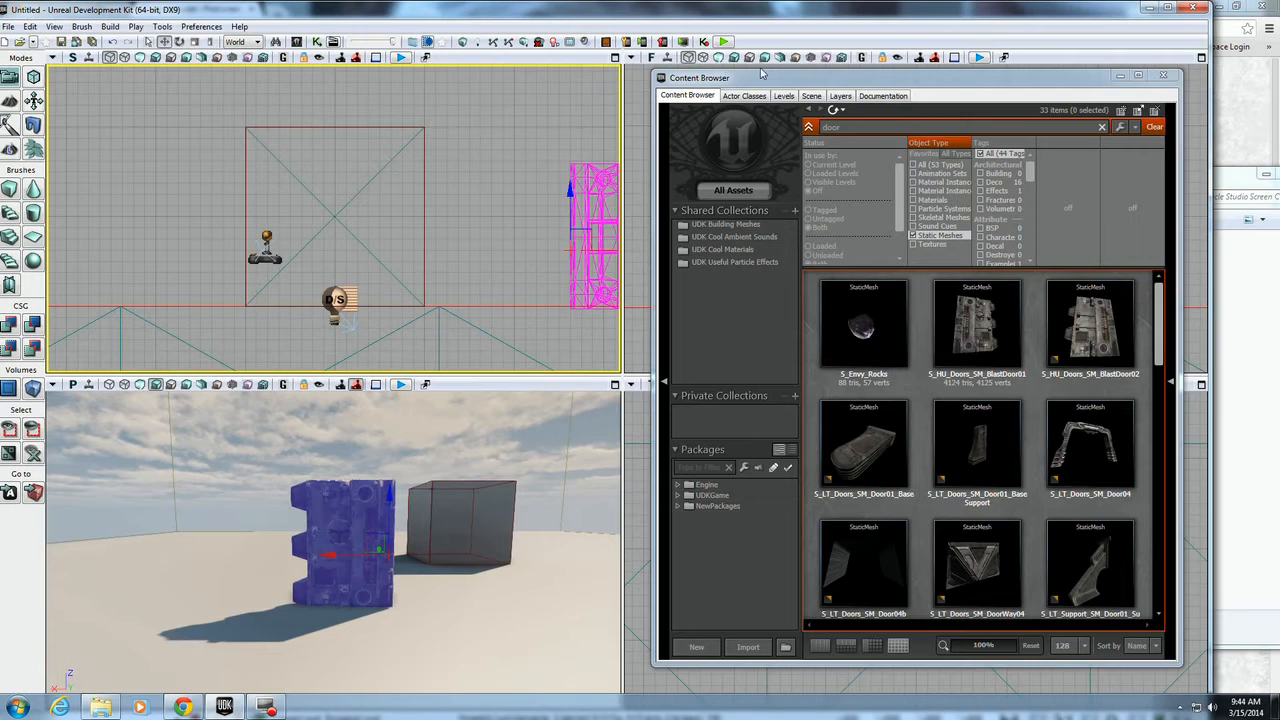
Add a Trigger actor at the blast door and raise it slightly above the ground
drag(761, 80, 820, 77)
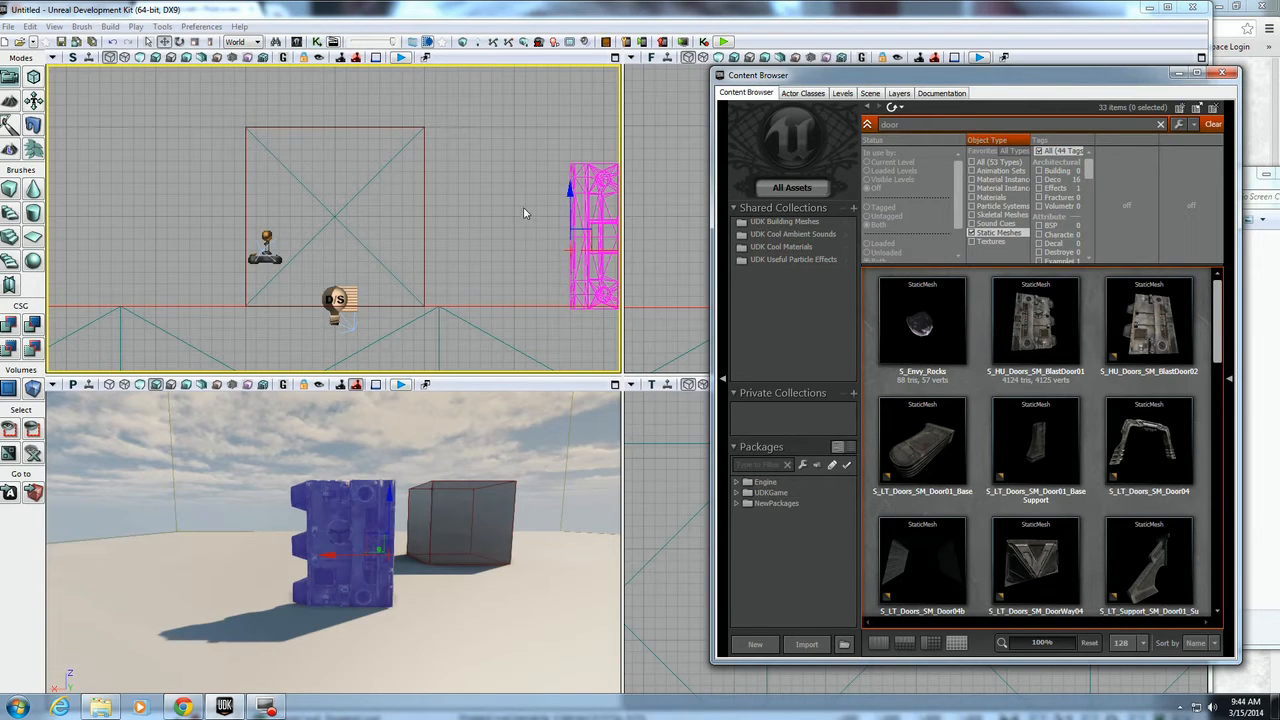
right_click(583, 272)
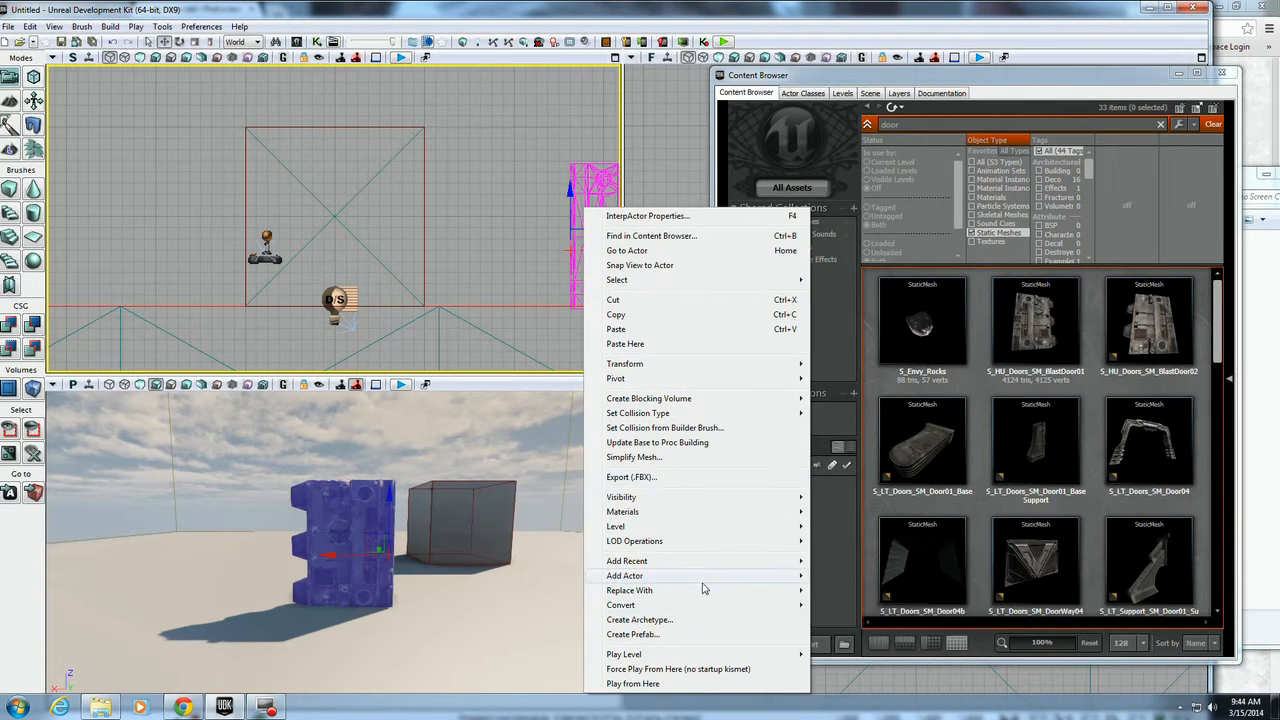
mouse_move(705, 577)
click(851, 664)
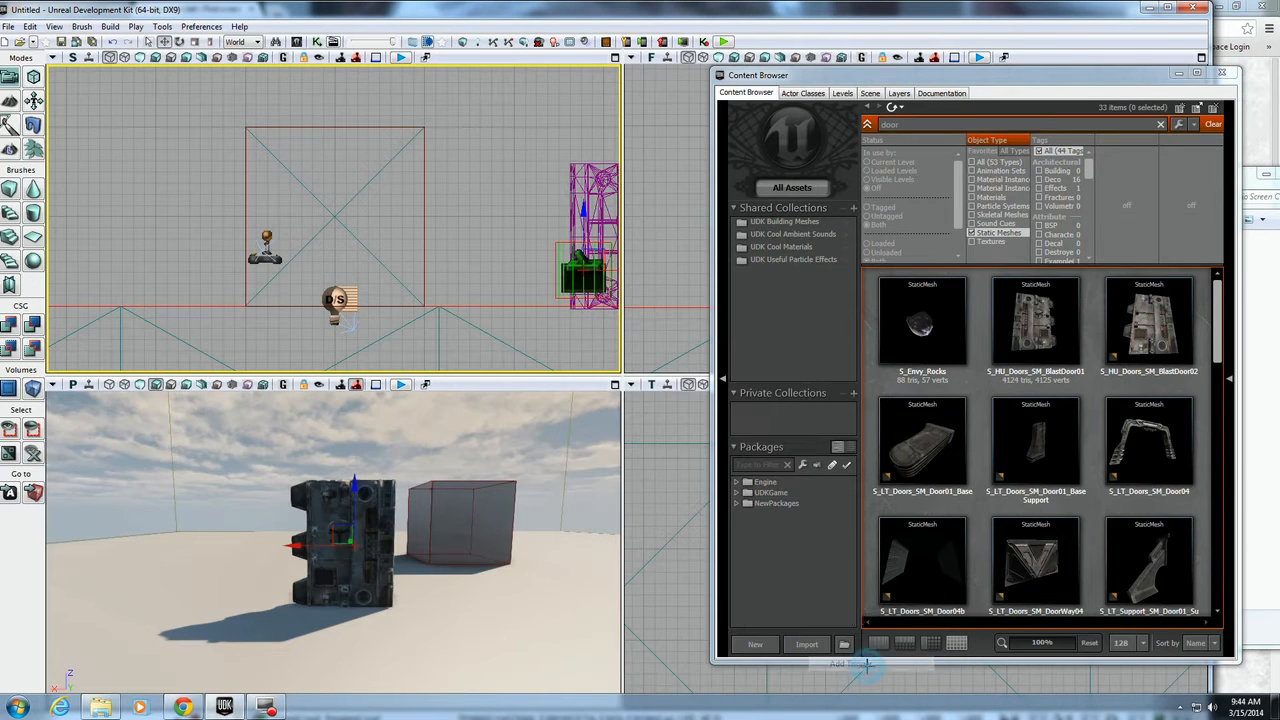
drag(585, 224, 585, 195)
Move the trigger sideways in the front and top views so it lines up with the blast door
click(665, 210)
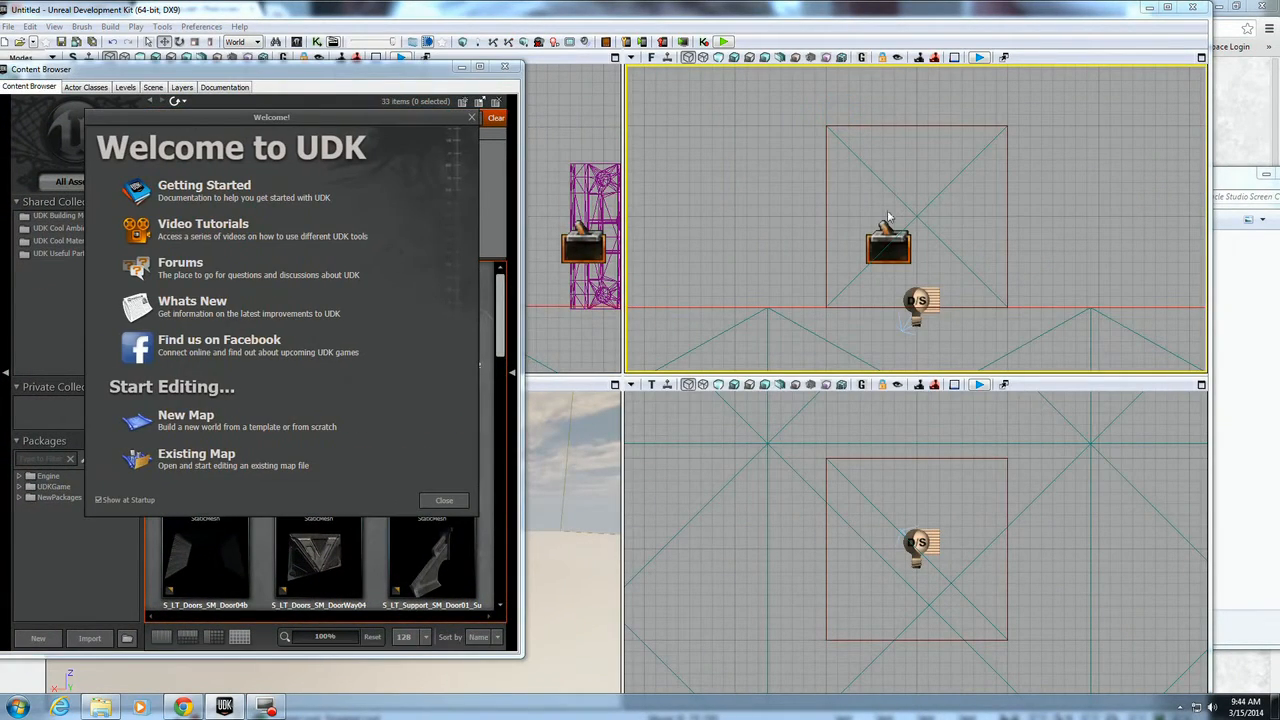
scroll(888, 218, down, 5)
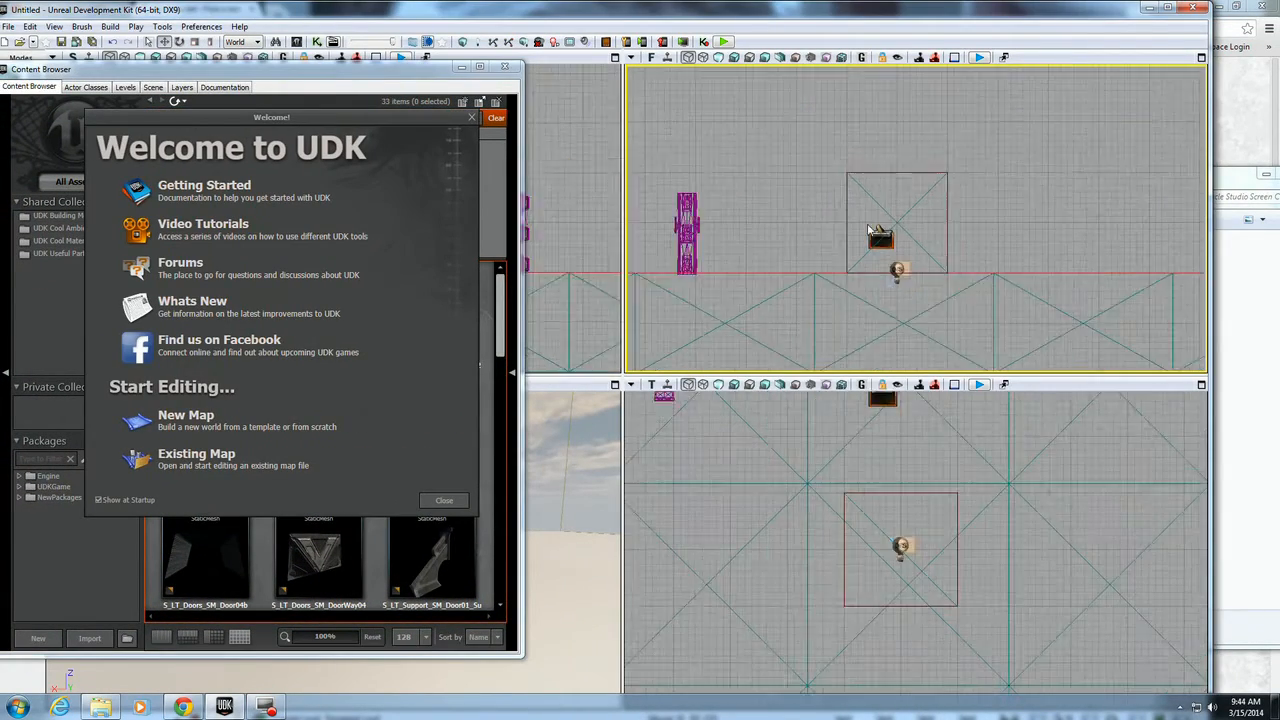
scroll(858, 236, up, 2)
click(874, 247)
drag(908, 247, 811, 247)
drag(773, 444, 773, 435)
Close the Welcome window and minimize the Content Browser to clear the viewports
drag(409, 68, 907, 73)
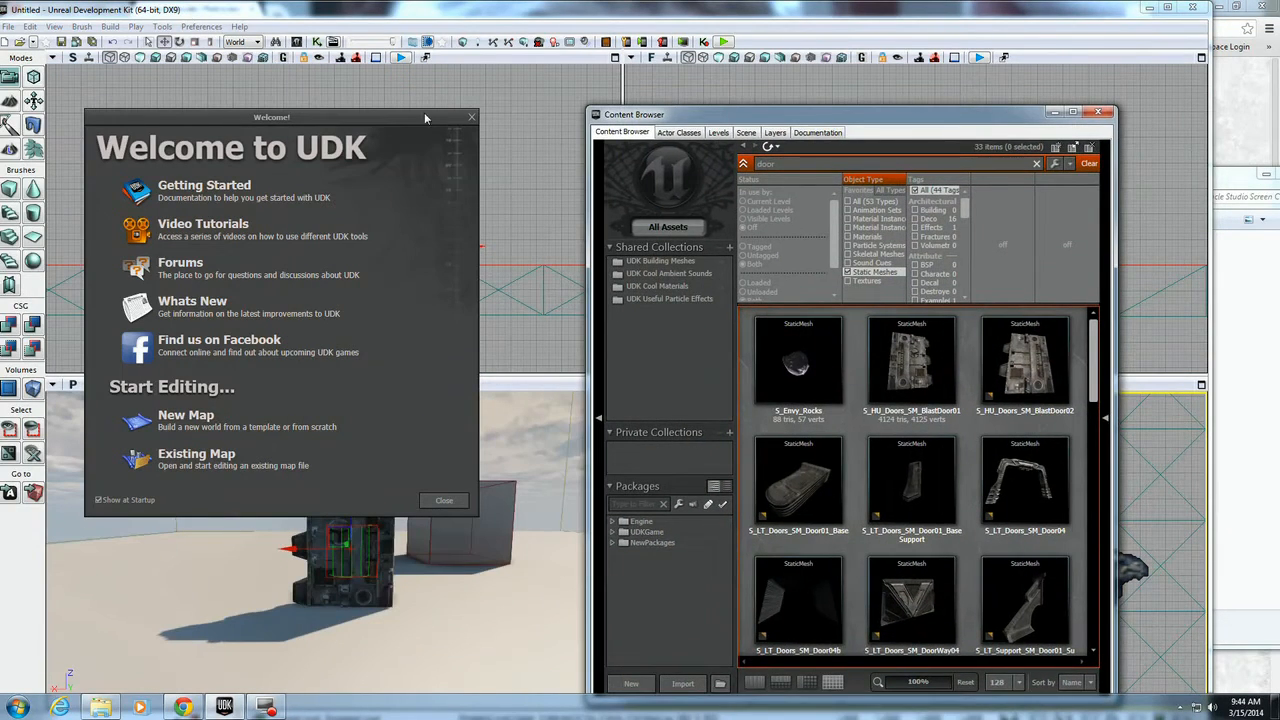
click(471, 119)
drag(830, 120, 978, 137)
click(1000, 126)
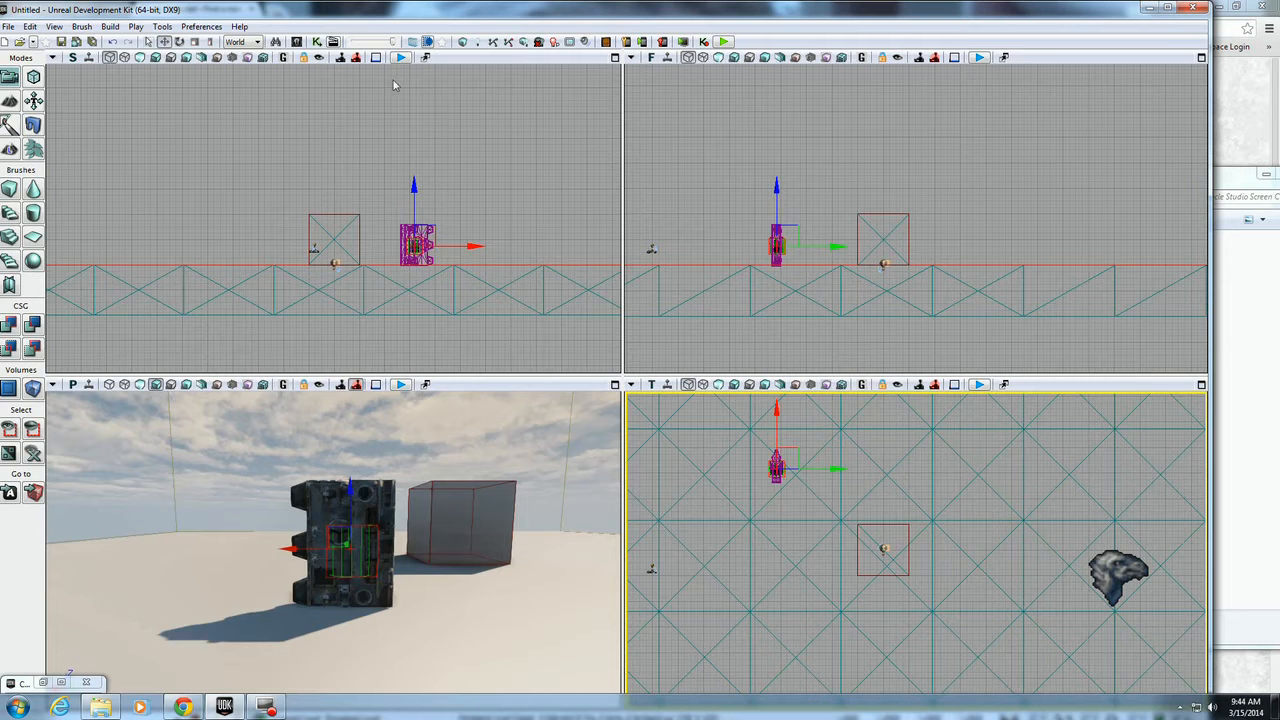
Open UnrealKismet and create a Used event from the selected trigger
click(316, 41)
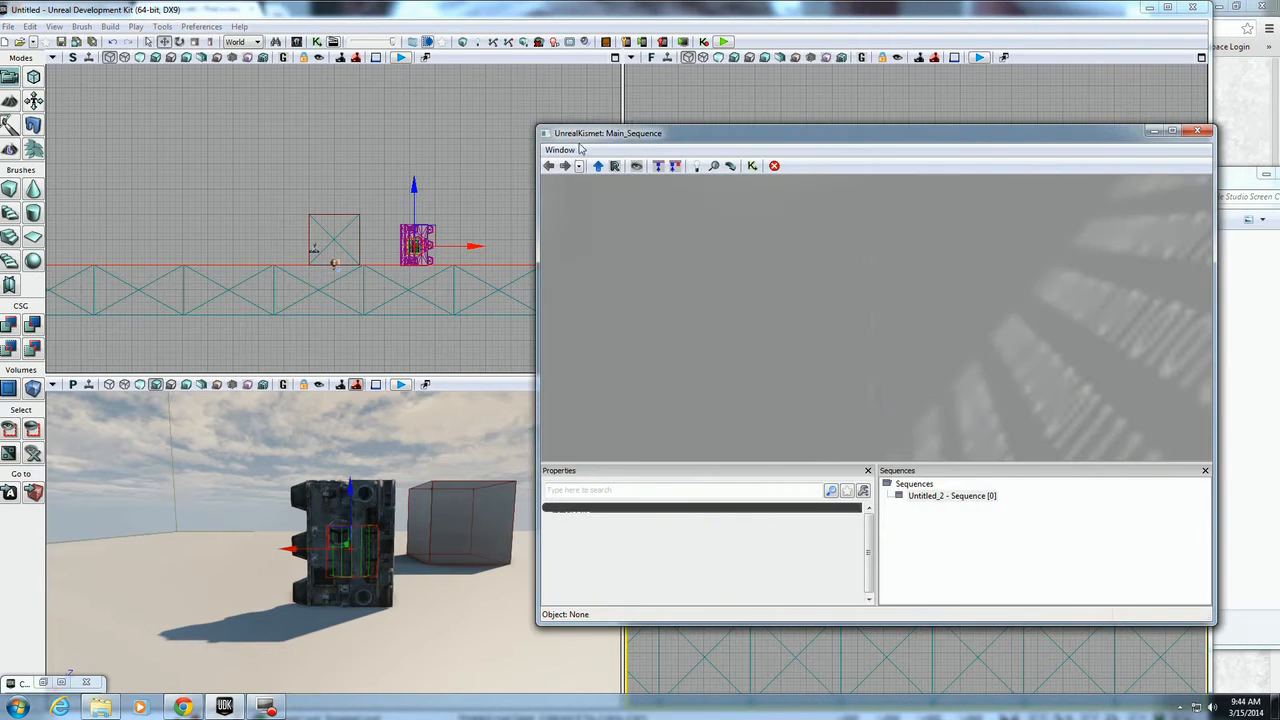
drag(644, 142, 689, 277)
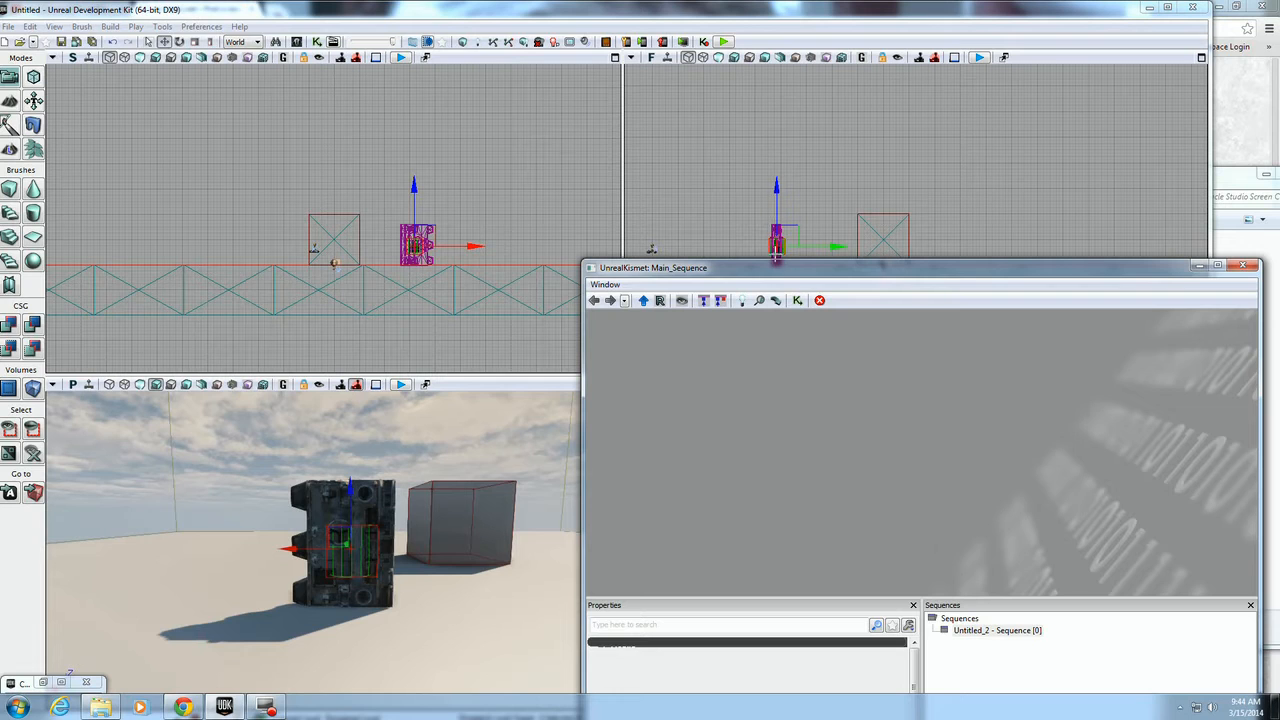
right_click(620, 378)
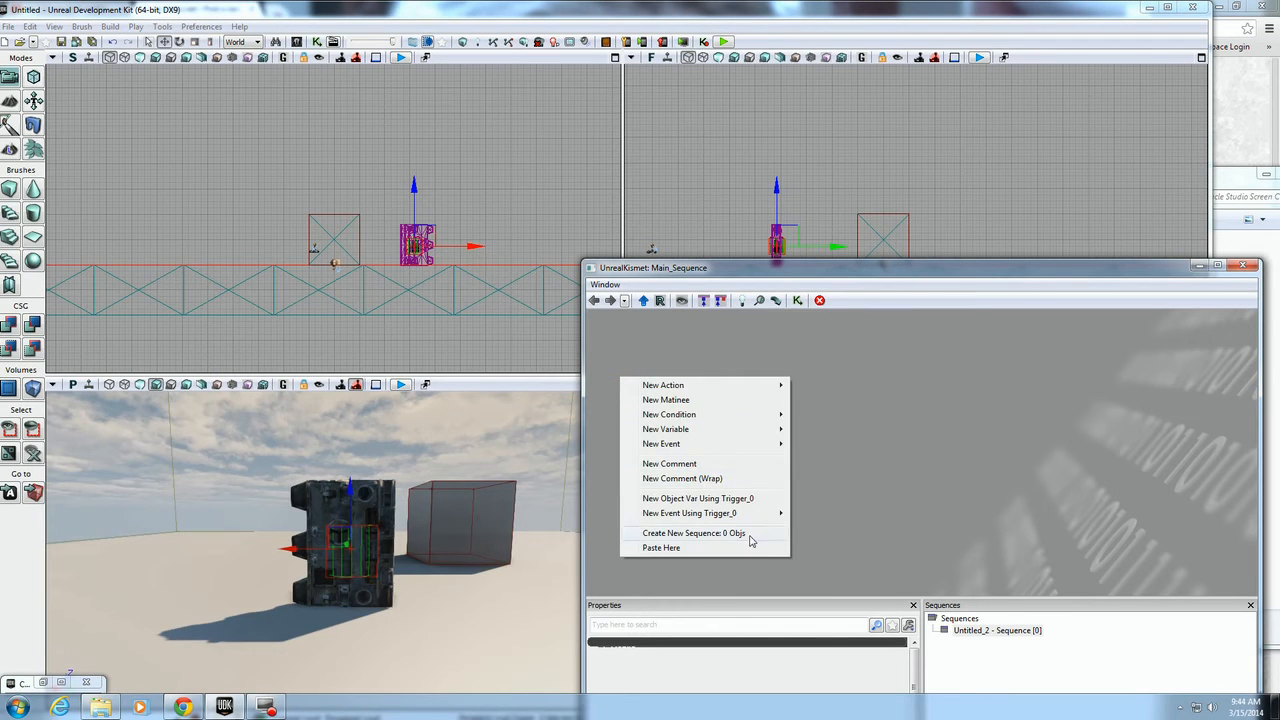
mouse_move(749, 516)
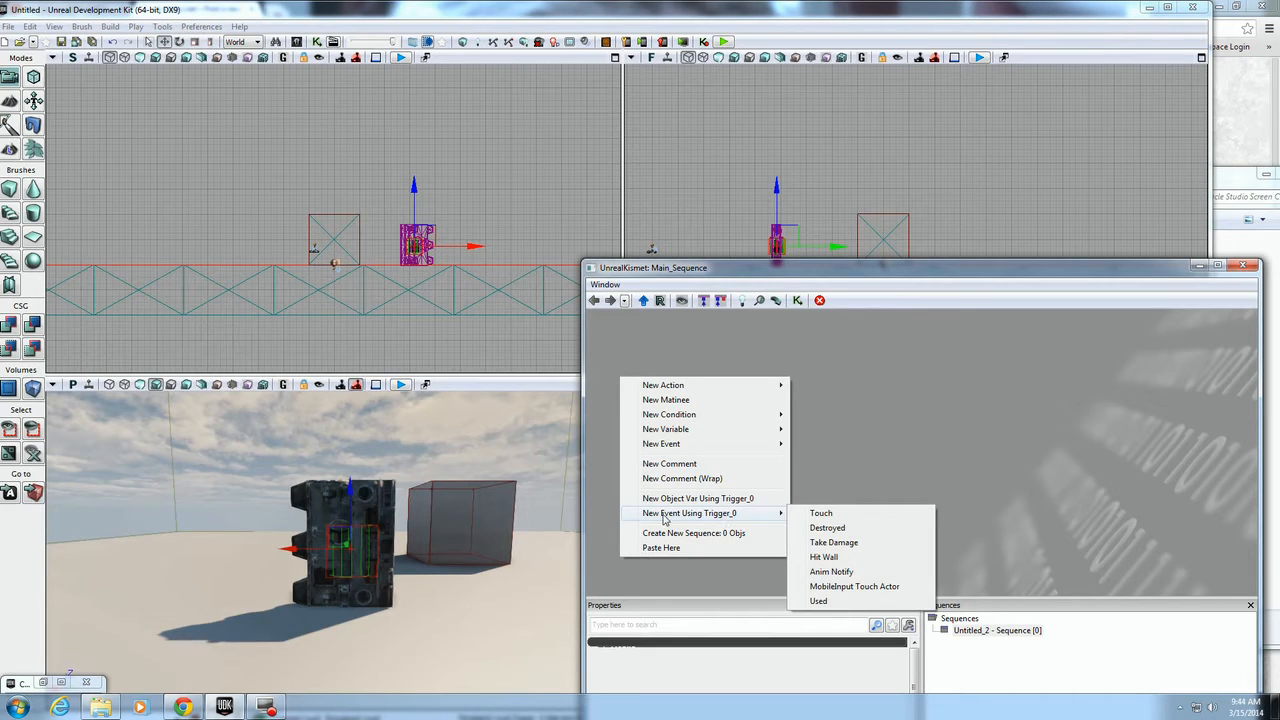
click(826, 601)
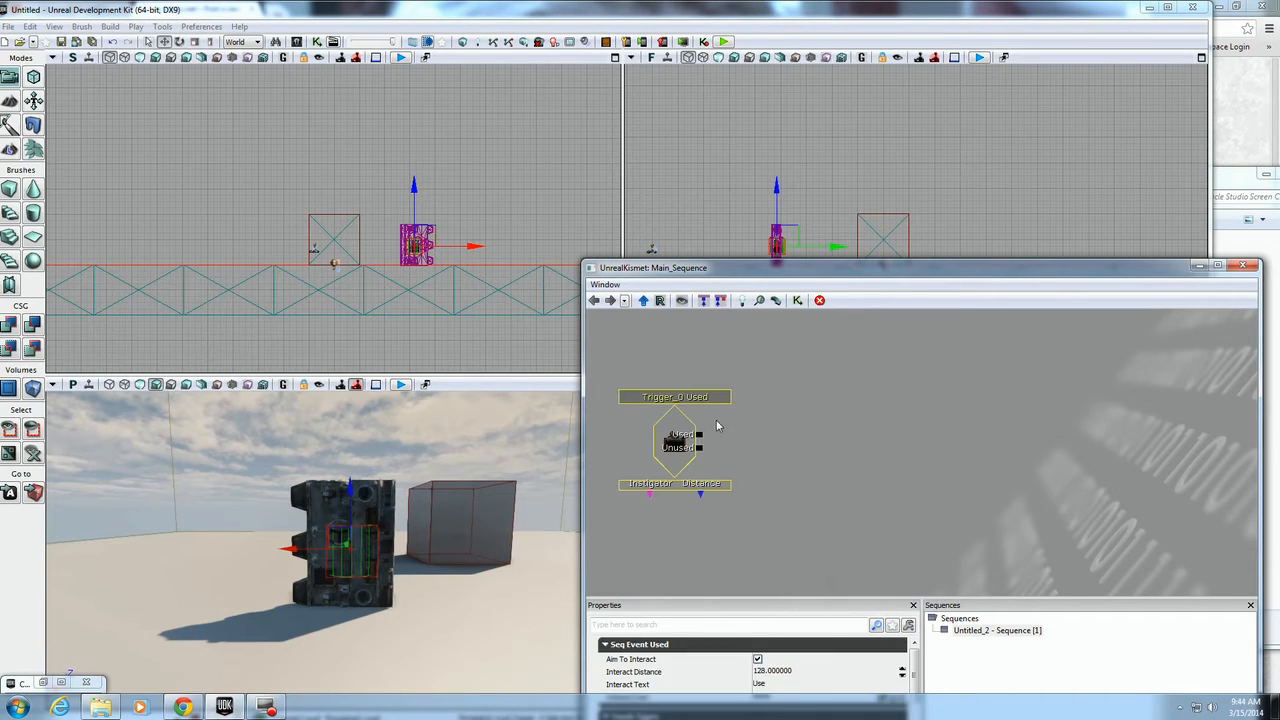
Add a Switch action to the Kismet sequence beside the trigger's Used event
scroll(684, 410, down, 1)
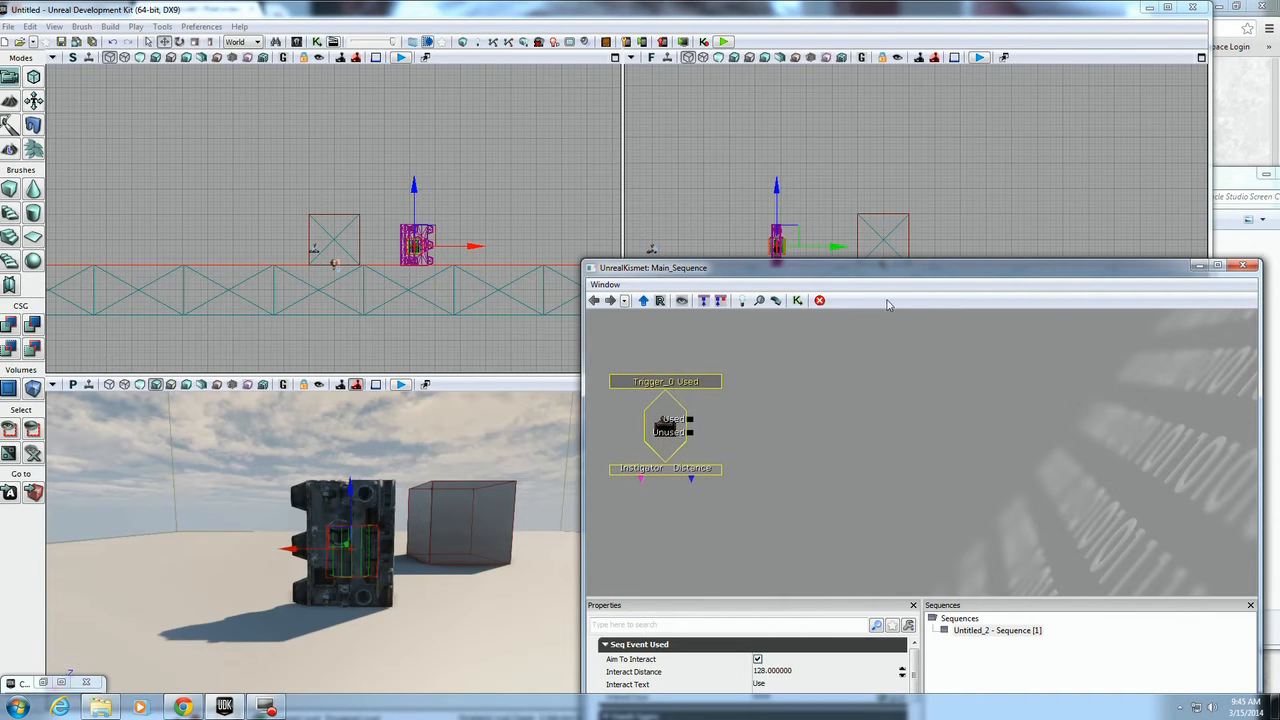
scroll(853, 419, down, 1)
scroll(844, 411, up, 1)
drag(838, 272, 777, 252)
right_click(733, 377)
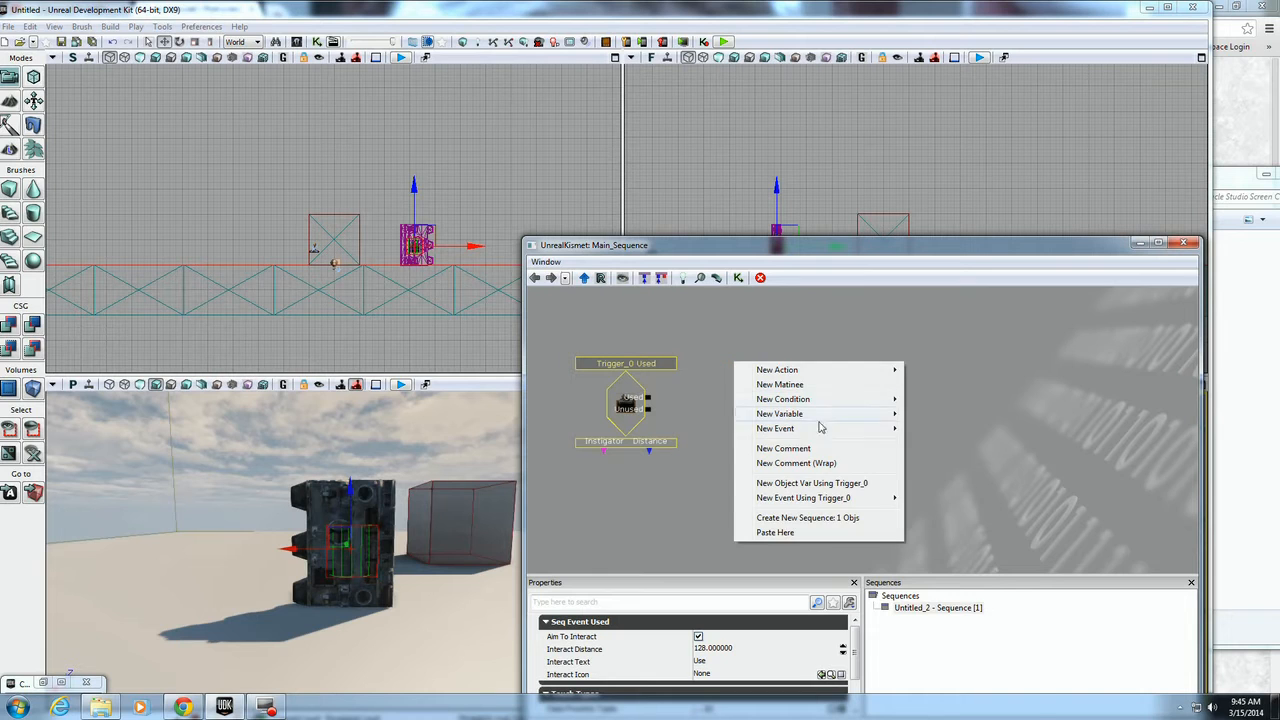
mouse_move(815, 428)
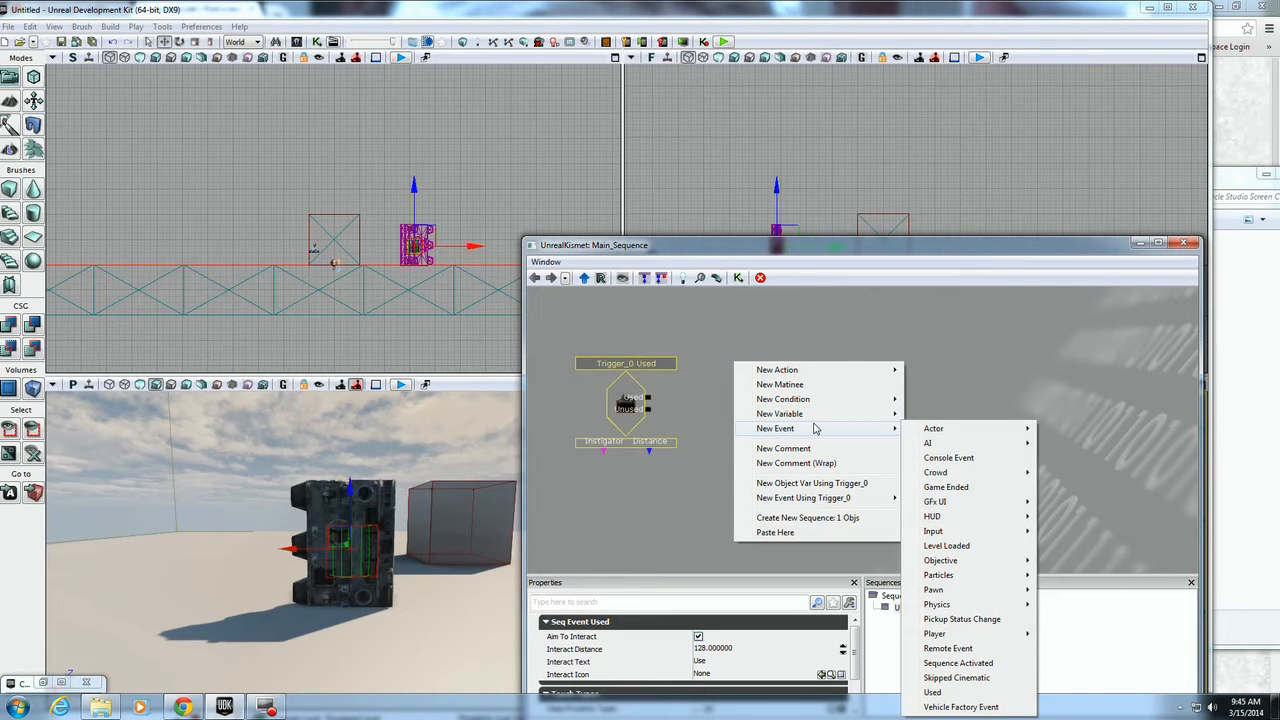
mouse_move(814, 370)
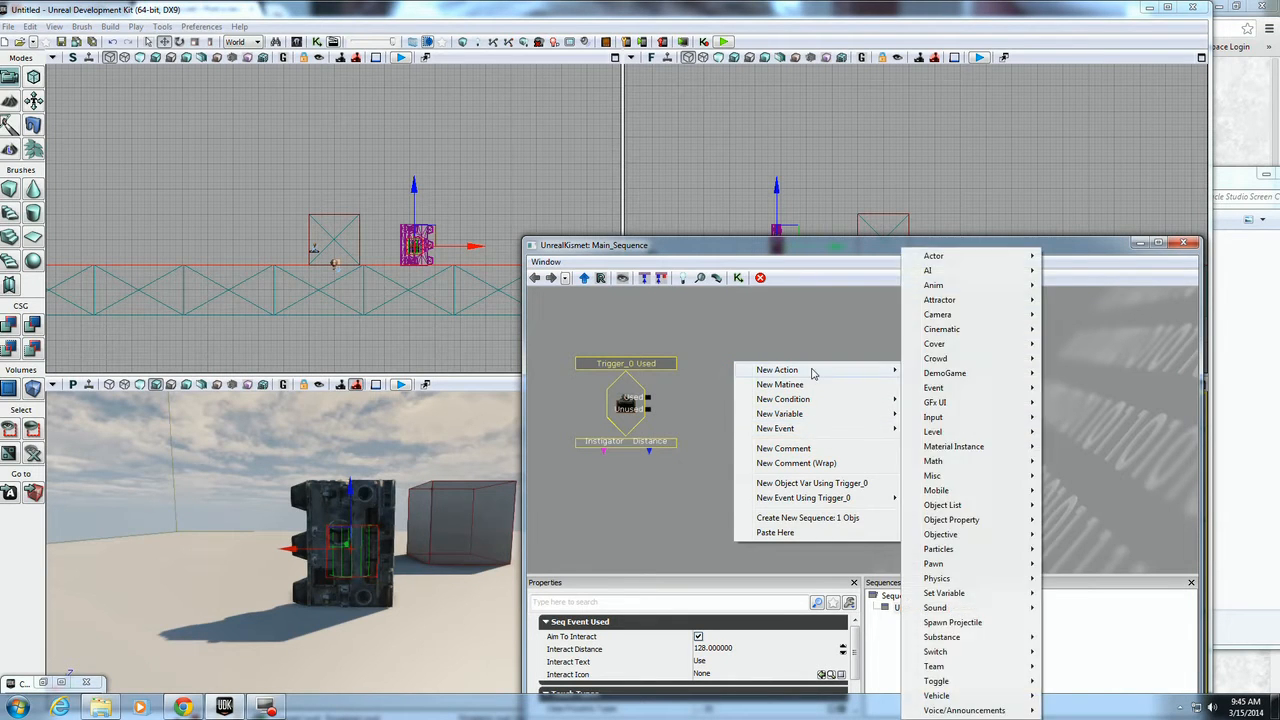
mouse_move(943, 656)
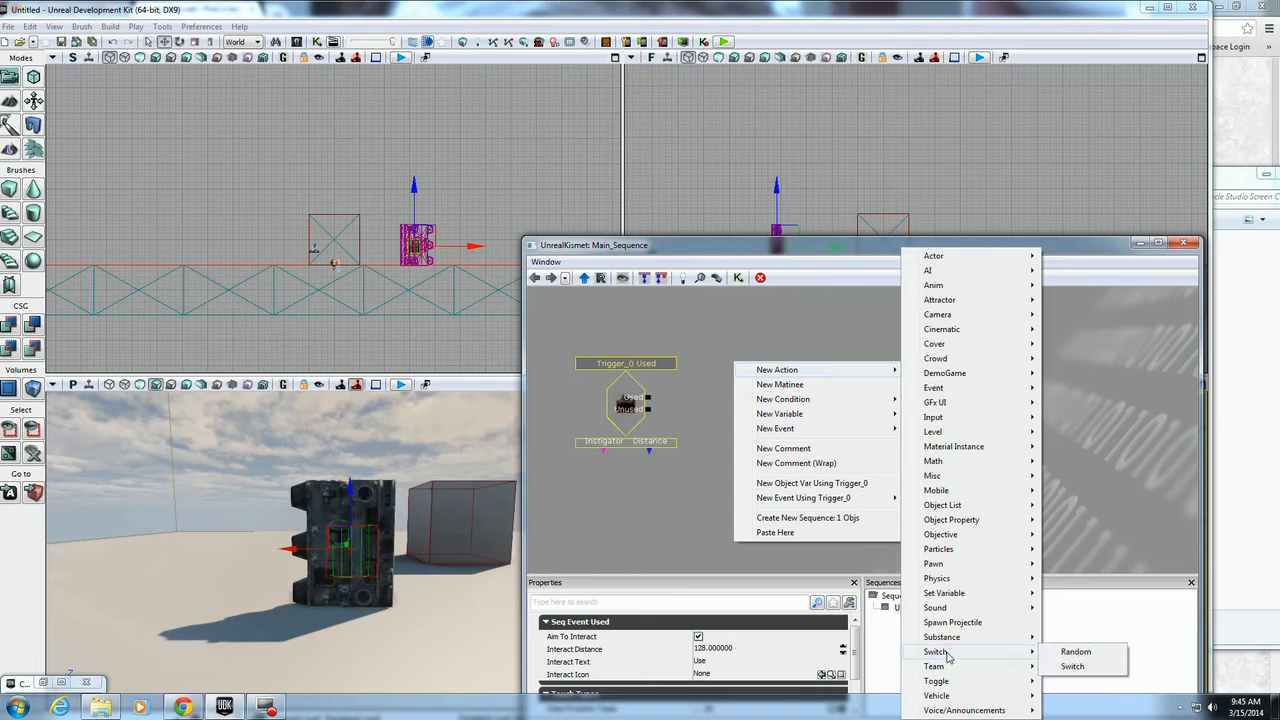
click(1066, 667)
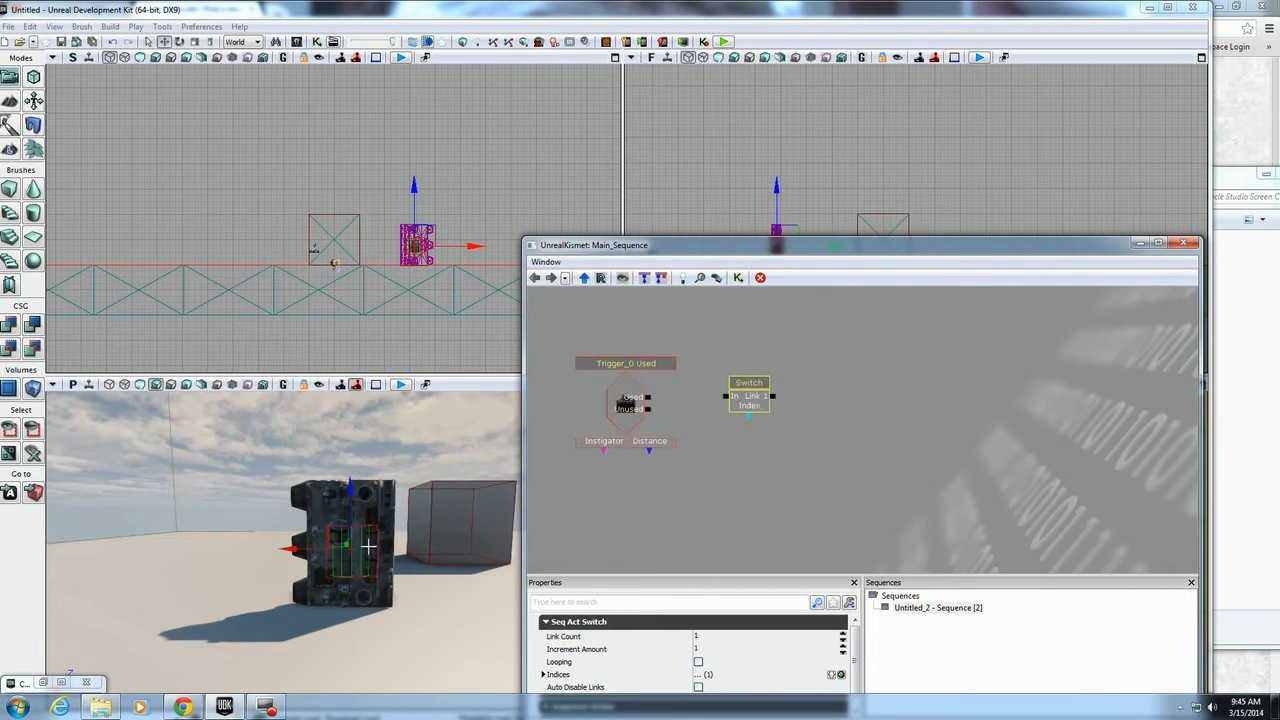
Set the Switch action's Link Count to 4
mouse_move(760, 380)
mouse_down()
mouse_move(812, 352)
mouse_move(768, 382)
mouse_up()
right_click(761, 382)
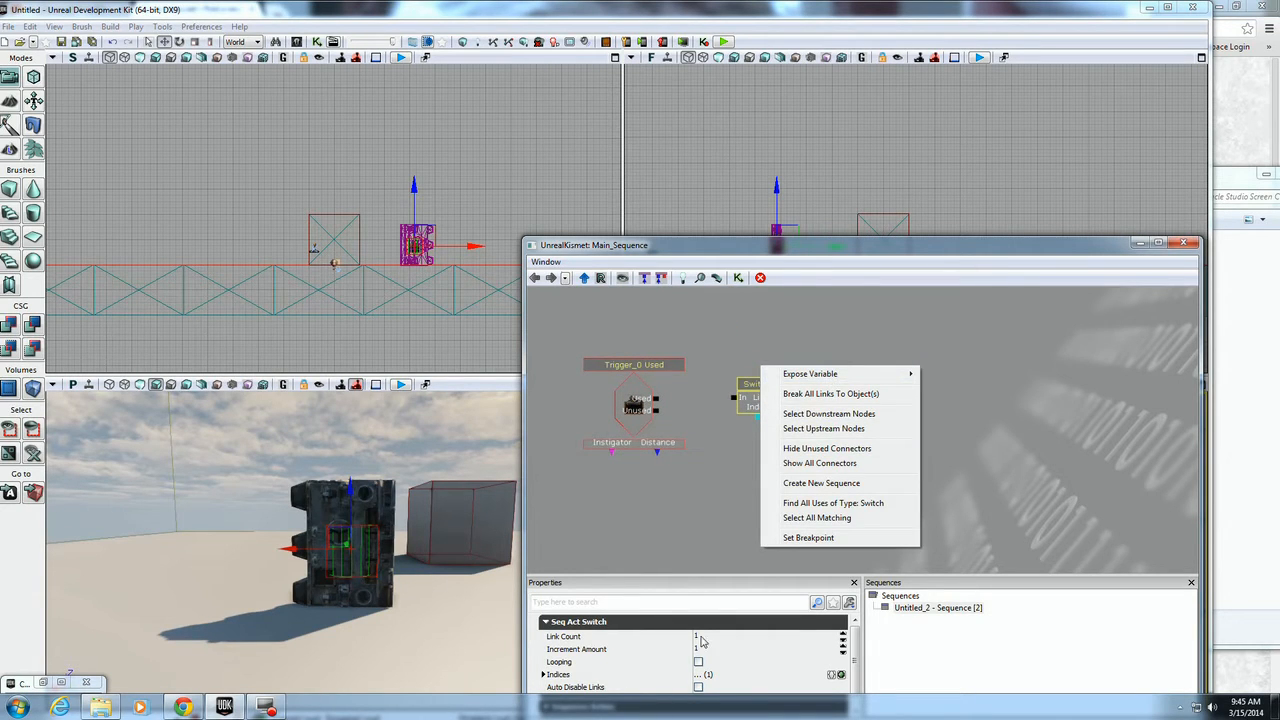
click(700, 637)
text(4)
key(Return)
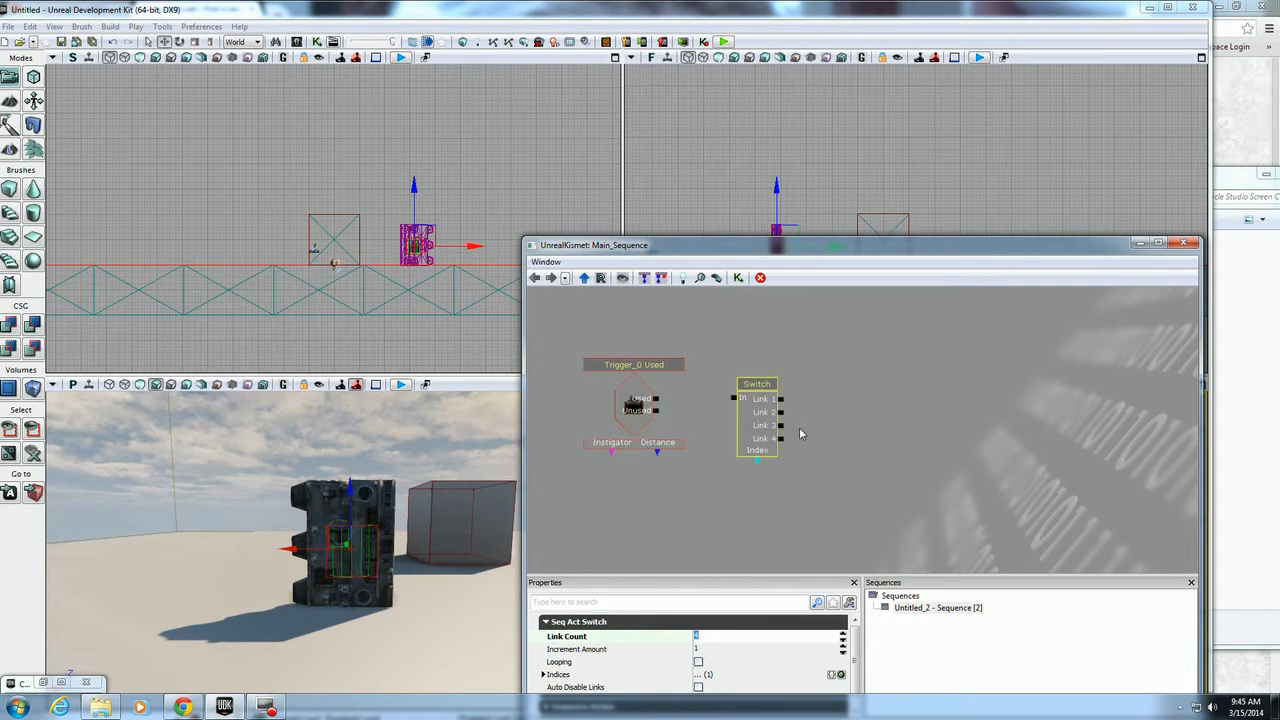
Select the blast door mesh and add a new Matinee to the Kismet sequence beside the Switch
right_click(939, 354)
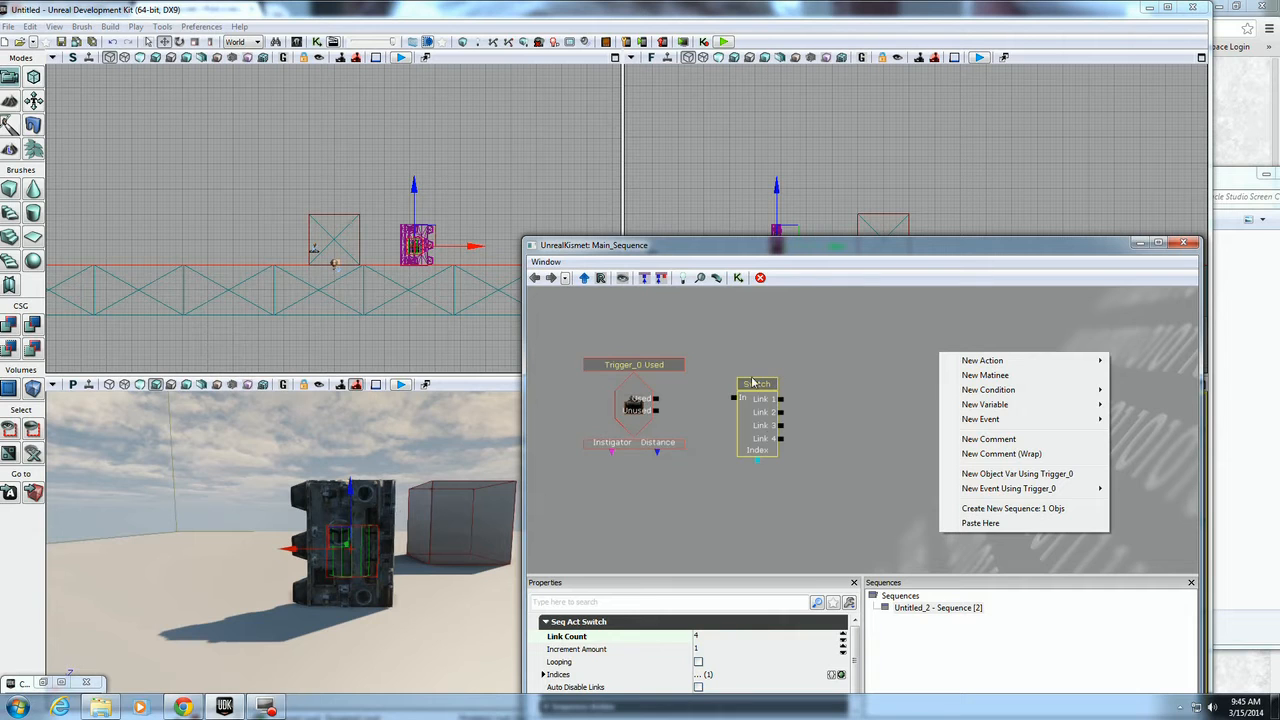
click(381, 487)
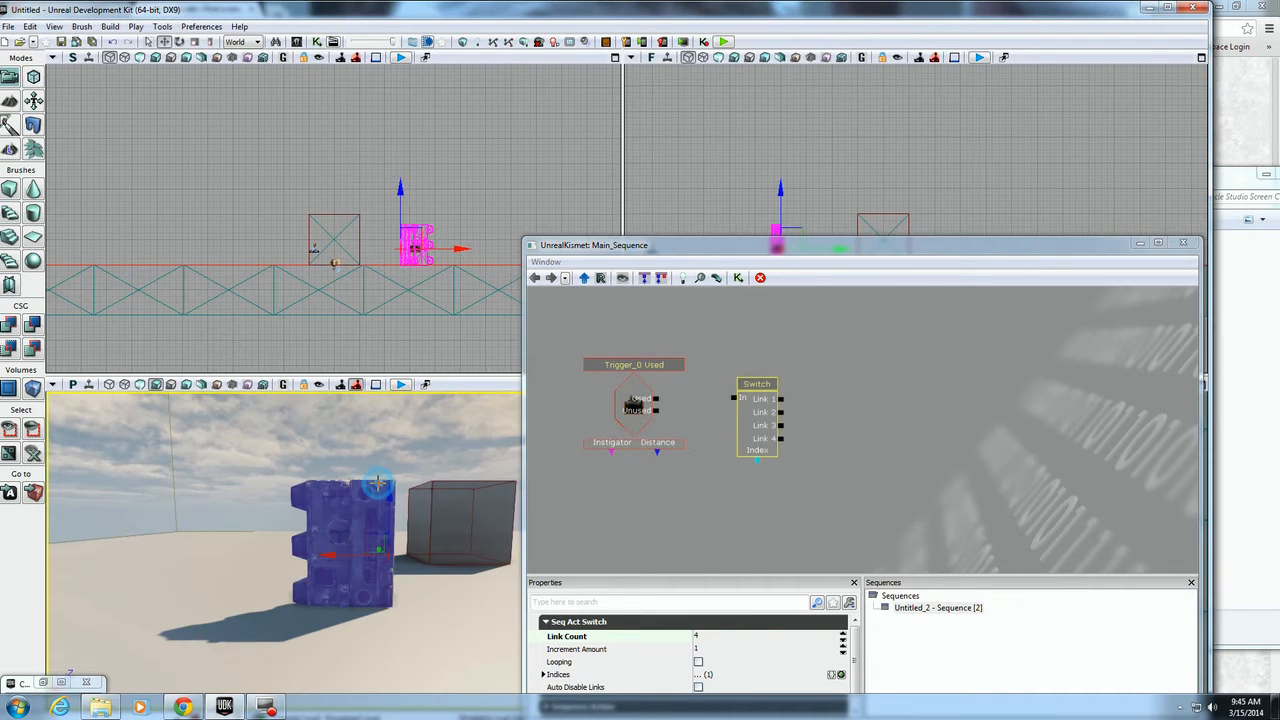
right_click(913, 365)
click(965, 367)
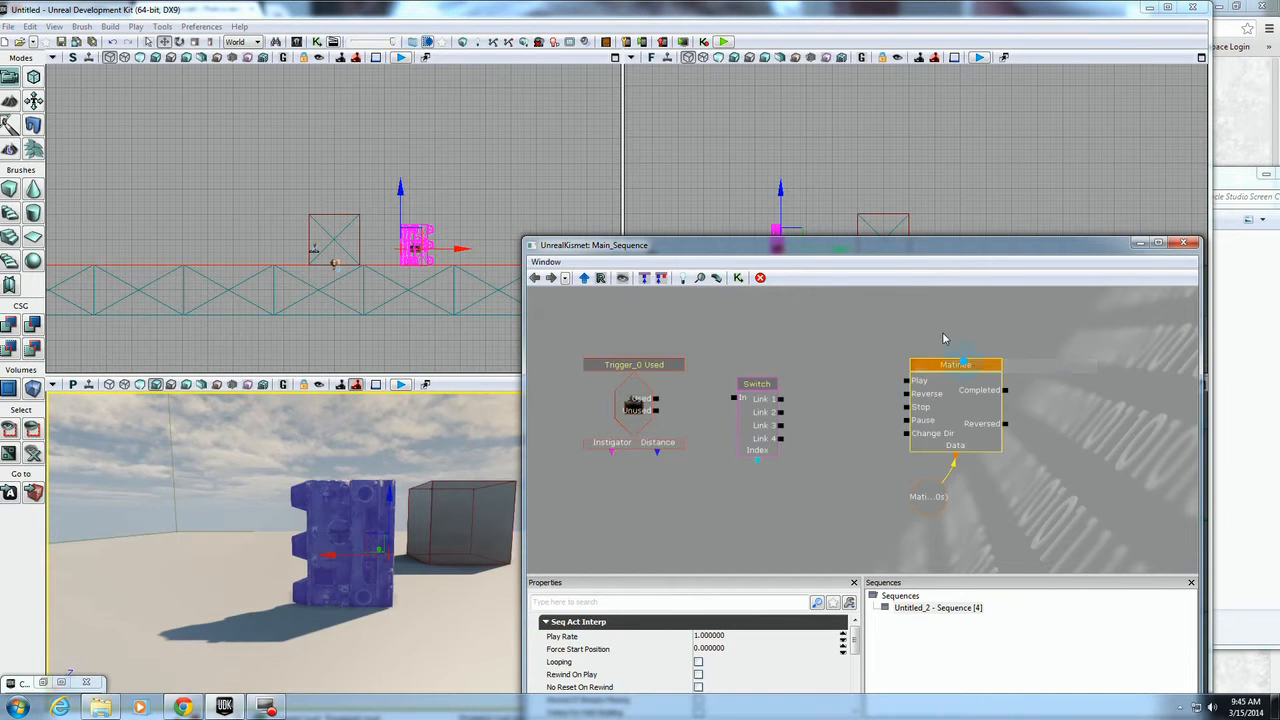
mouse_move(960, 372)
mouse_down()
mouse_move(947, 336)
mouse_move(949, 353)
mouse_up()
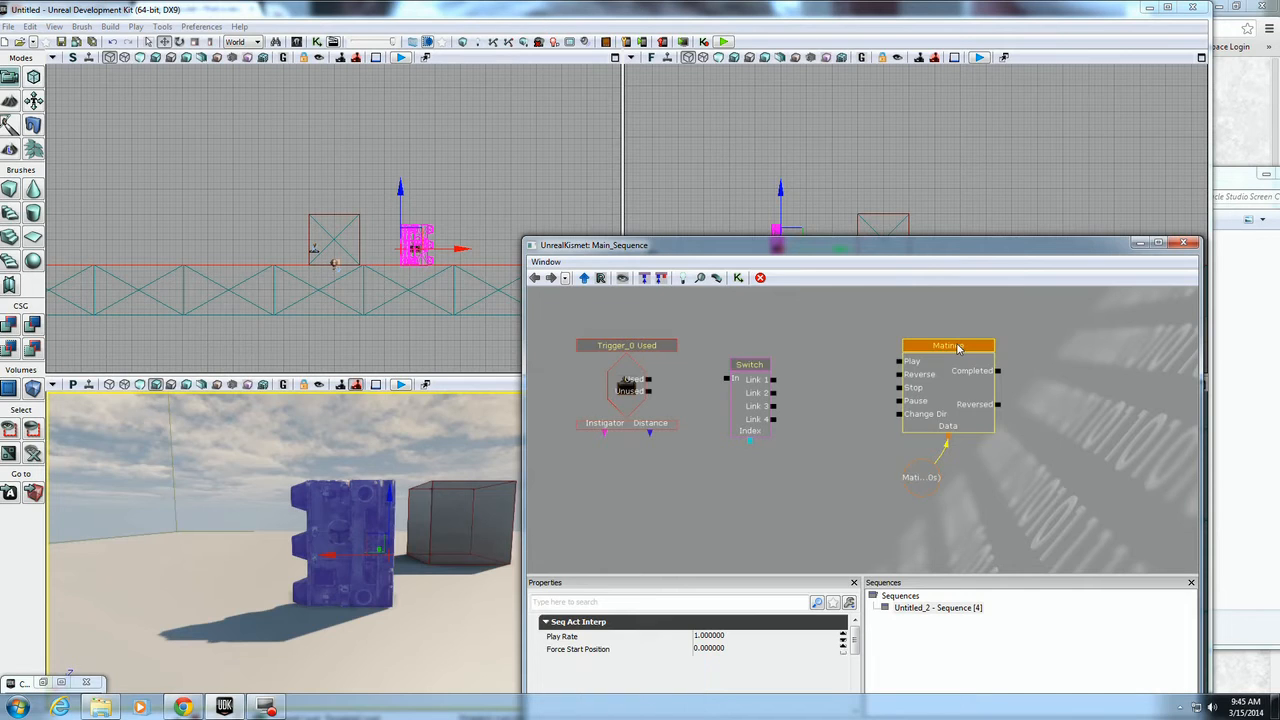
Open the Matinee for editing and shorten its sequence length to 1.5 seconds
double_click(958, 347)
drag(800, 76, 836, 95)
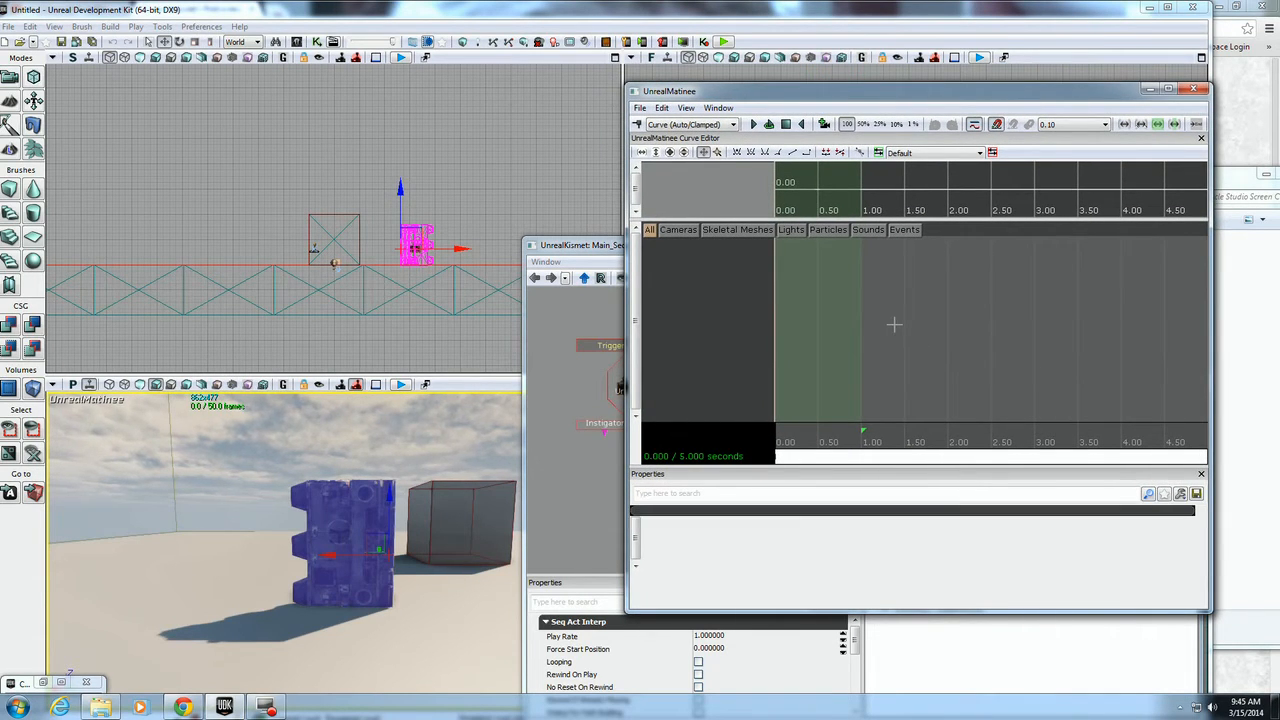
scroll(894, 333, down, 3)
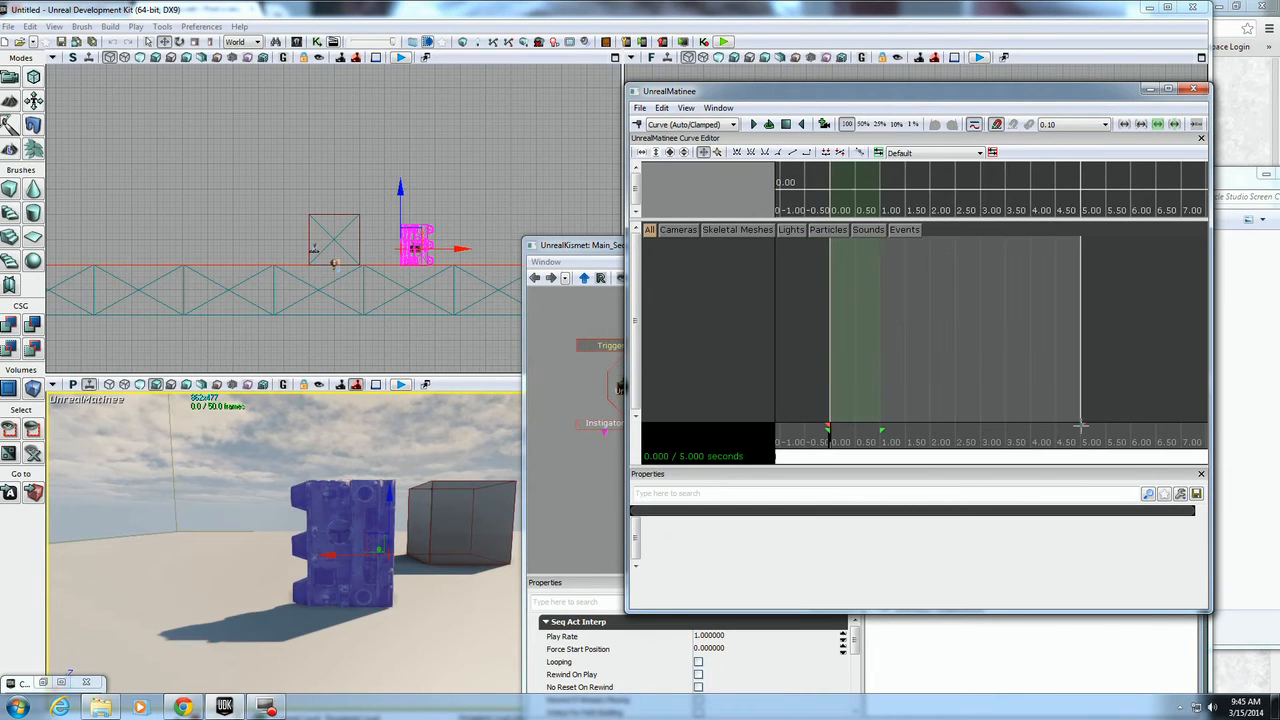
mouse_move(1080, 430)
mouse_down()
mouse_move(876, 430)
mouse_move(906, 428)
mouse_up()
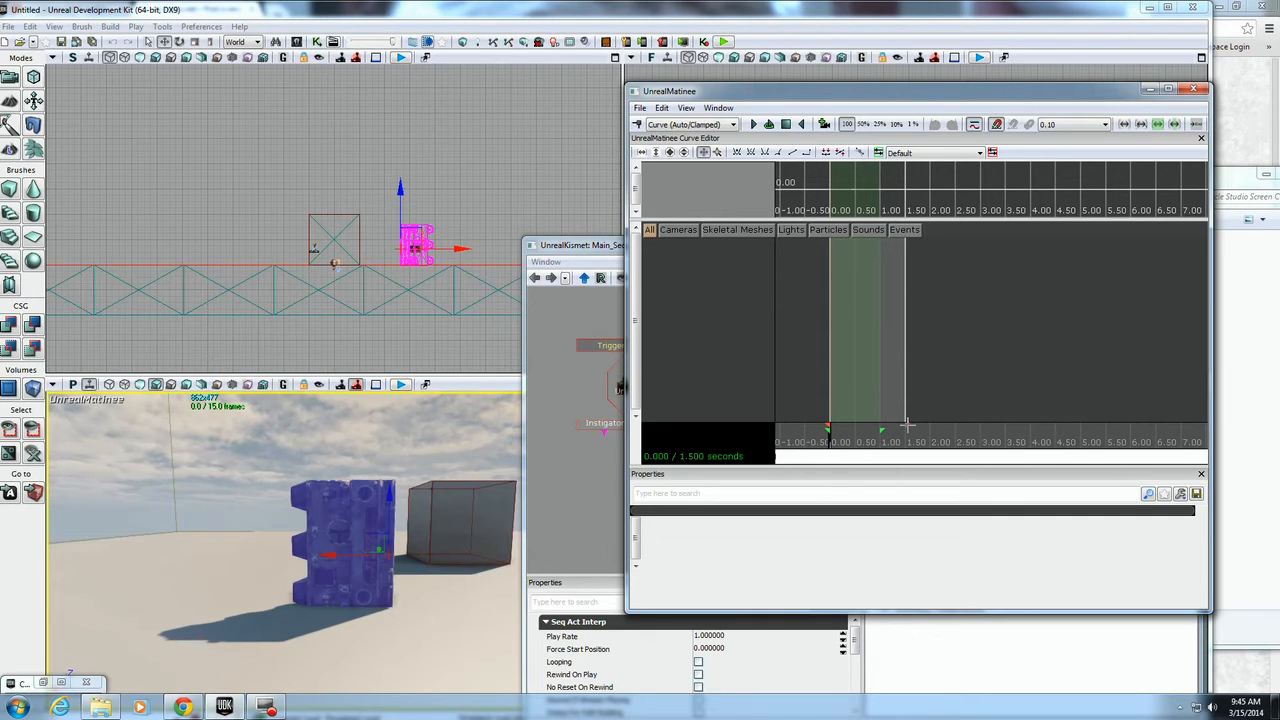
mouse_move(907, 428)
mouse_down()
mouse_move(930, 428)
mouse_move(905, 427)
mouse_up()
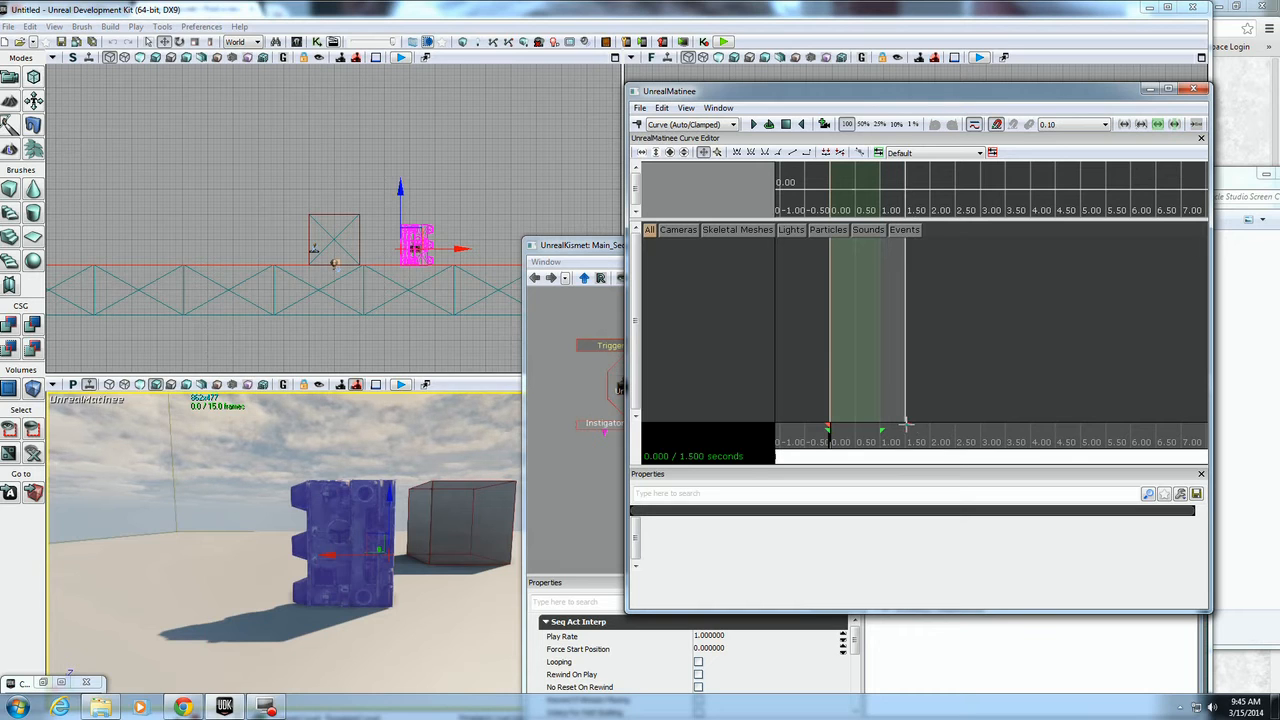
click(997, 128)
click(1103, 125)
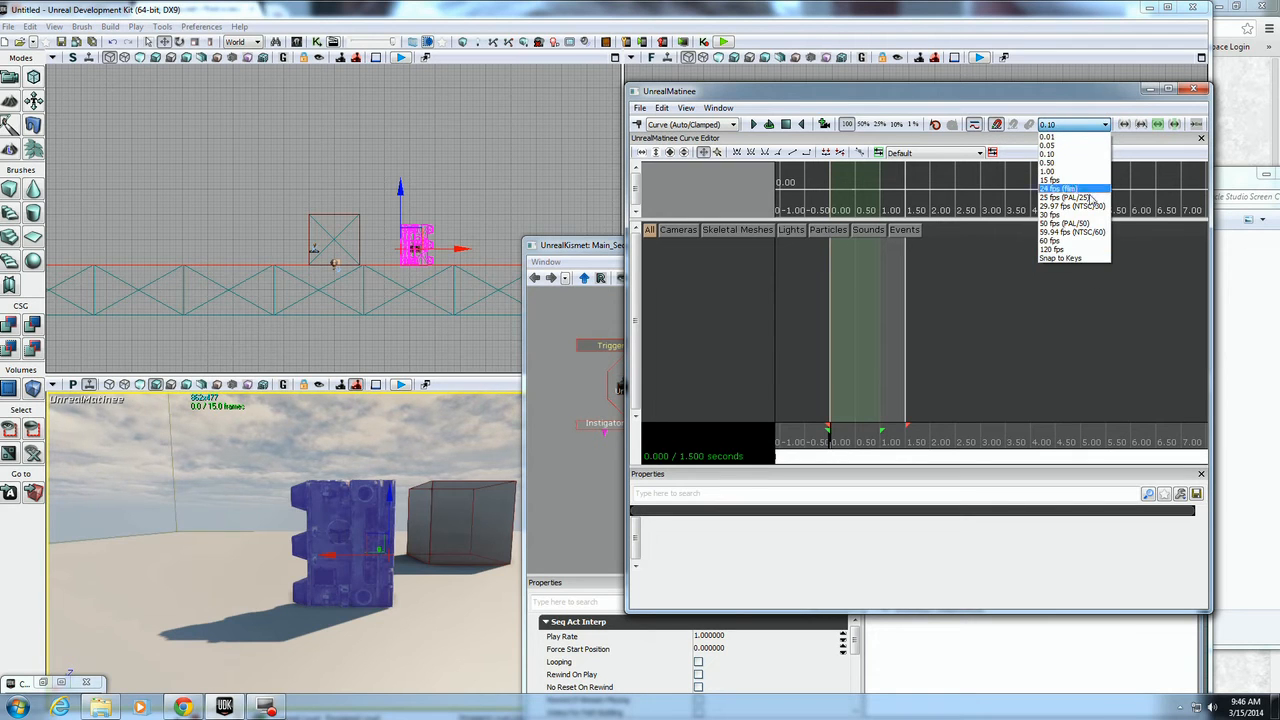
click(1063, 92)
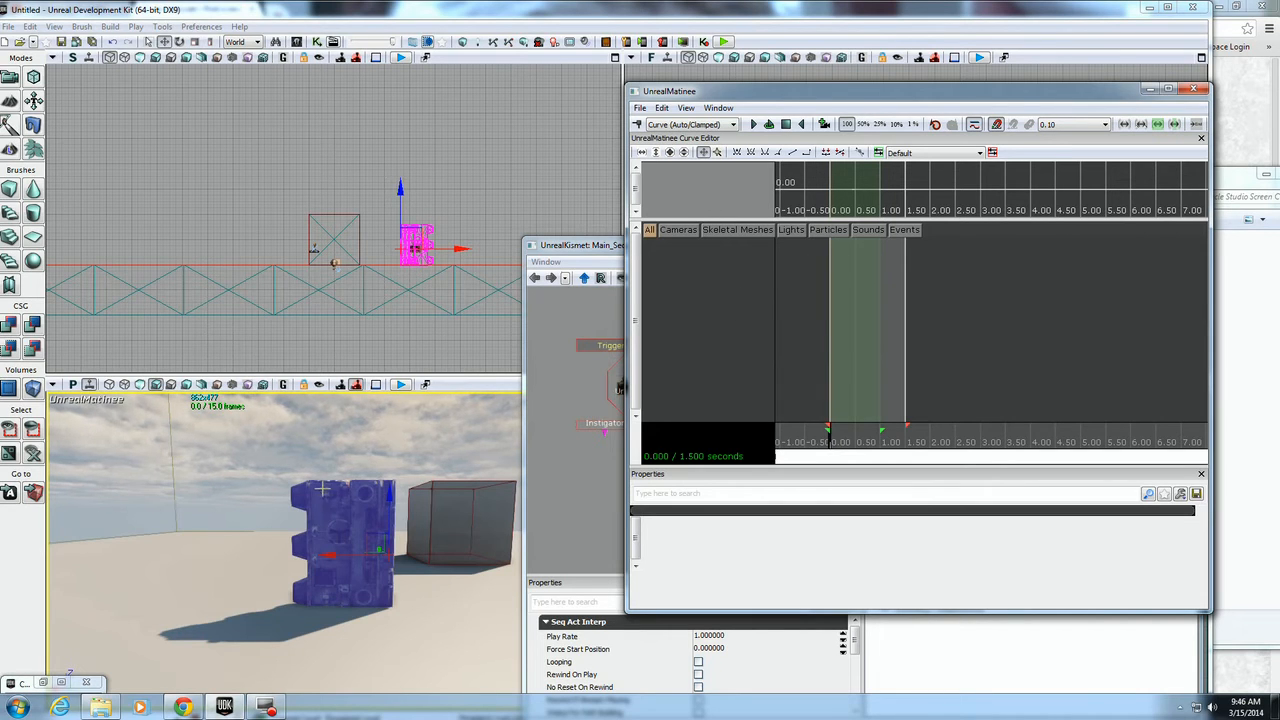
Add a new empty group named door to the Matinee for the selected mesh
right_click(688, 245)
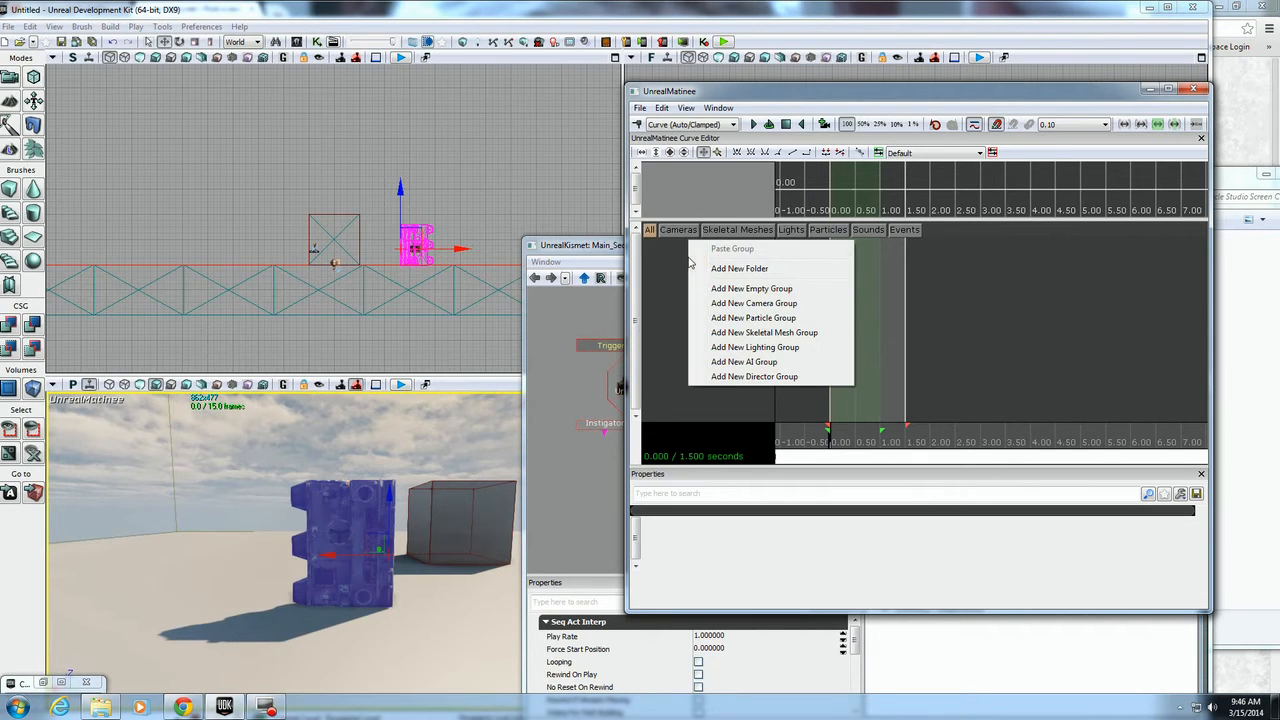
click(775, 292)
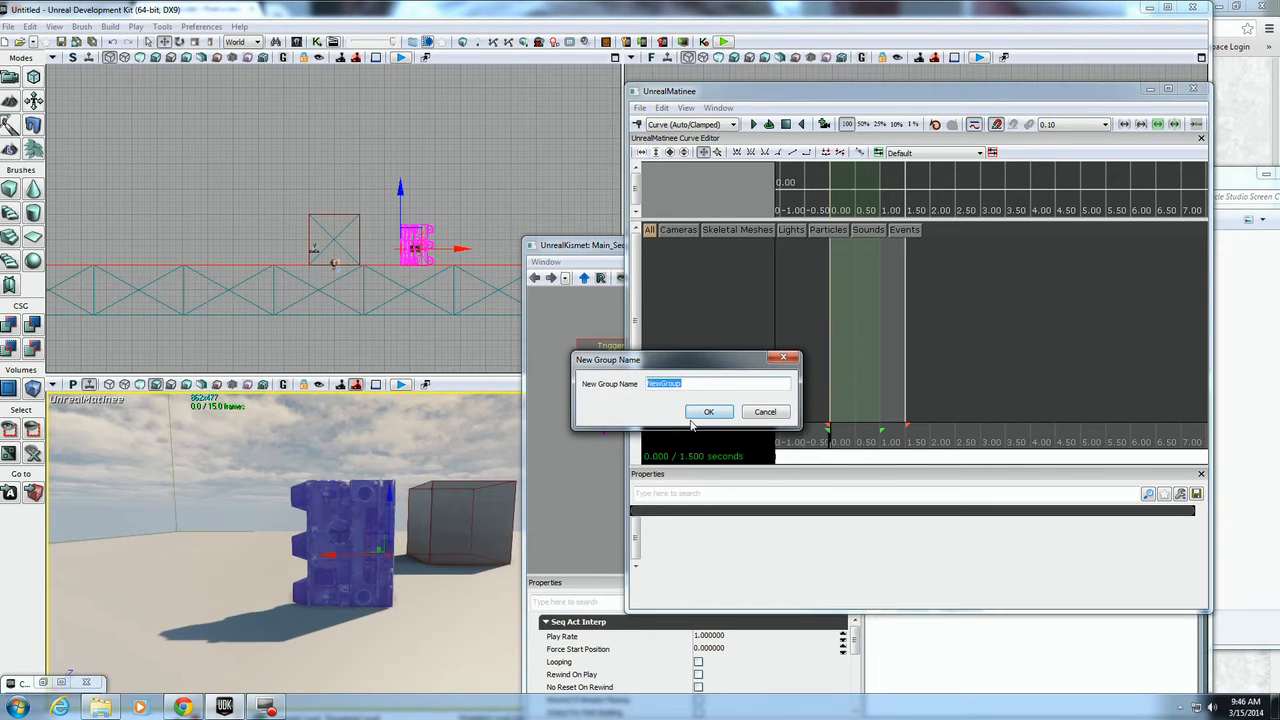
text(D)
key(Return)
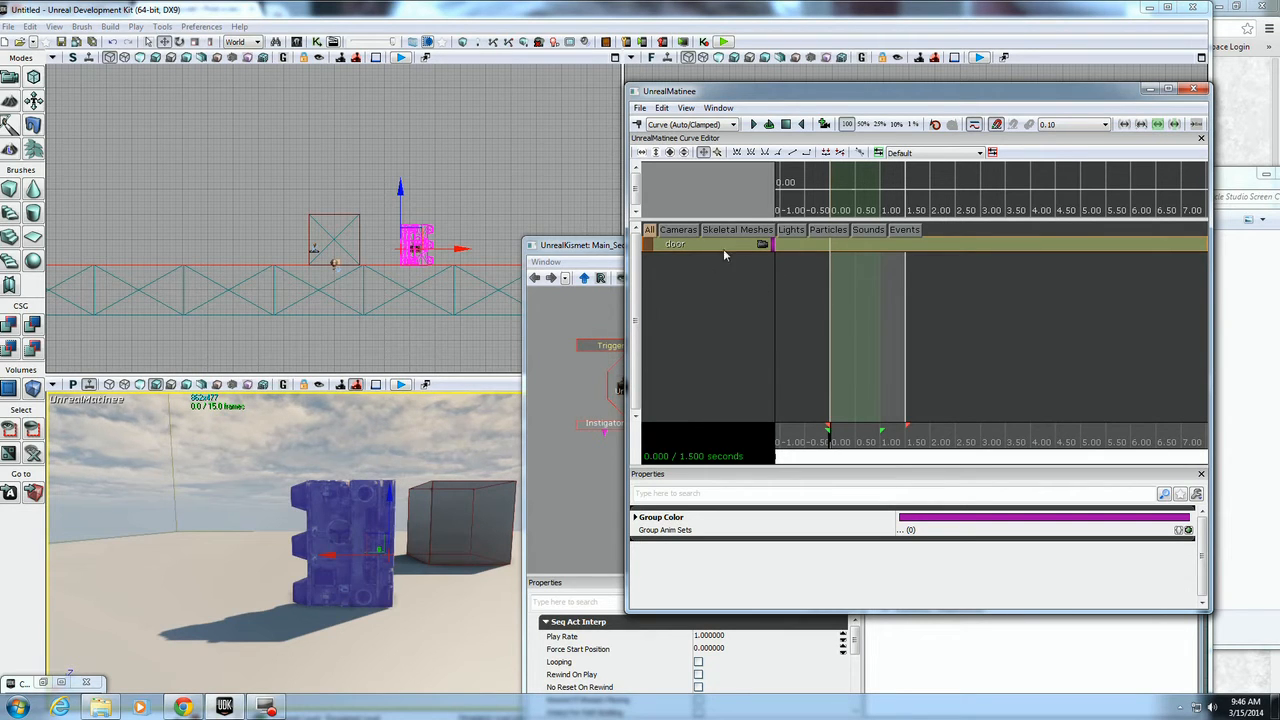
Add a movement track to the door group
click(714, 292)
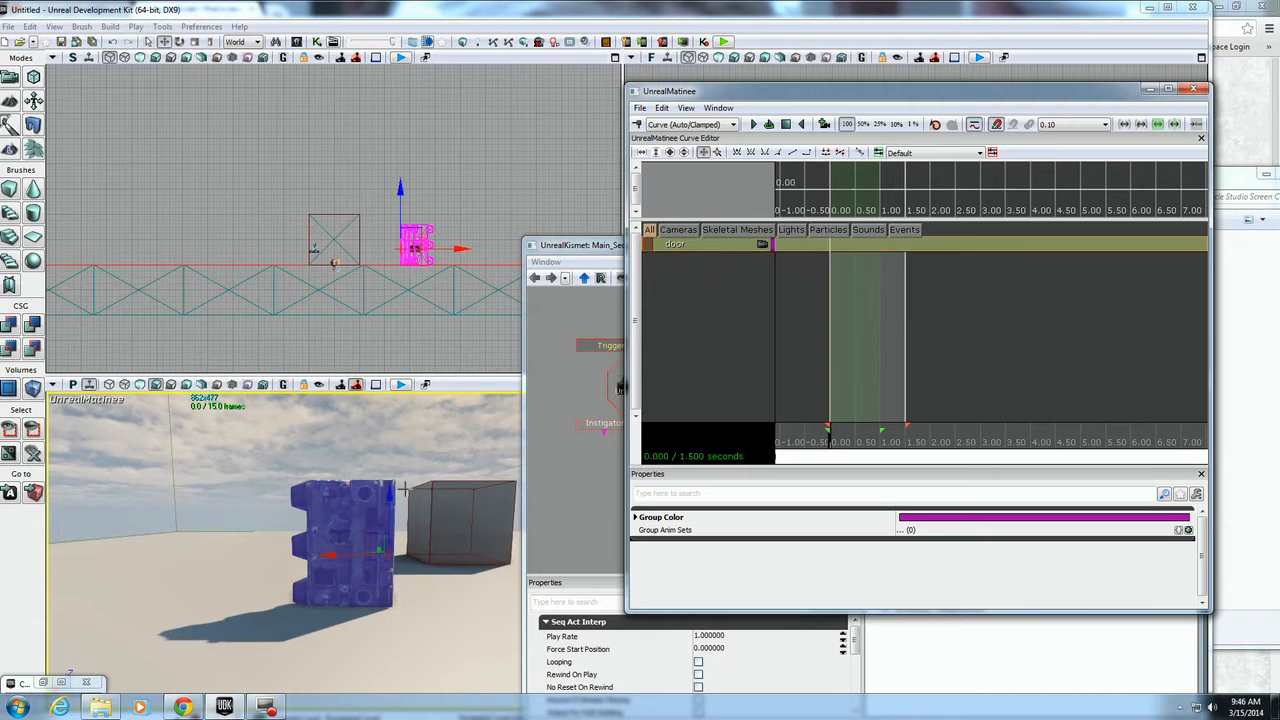
click(734, 300)
click(722, 244)
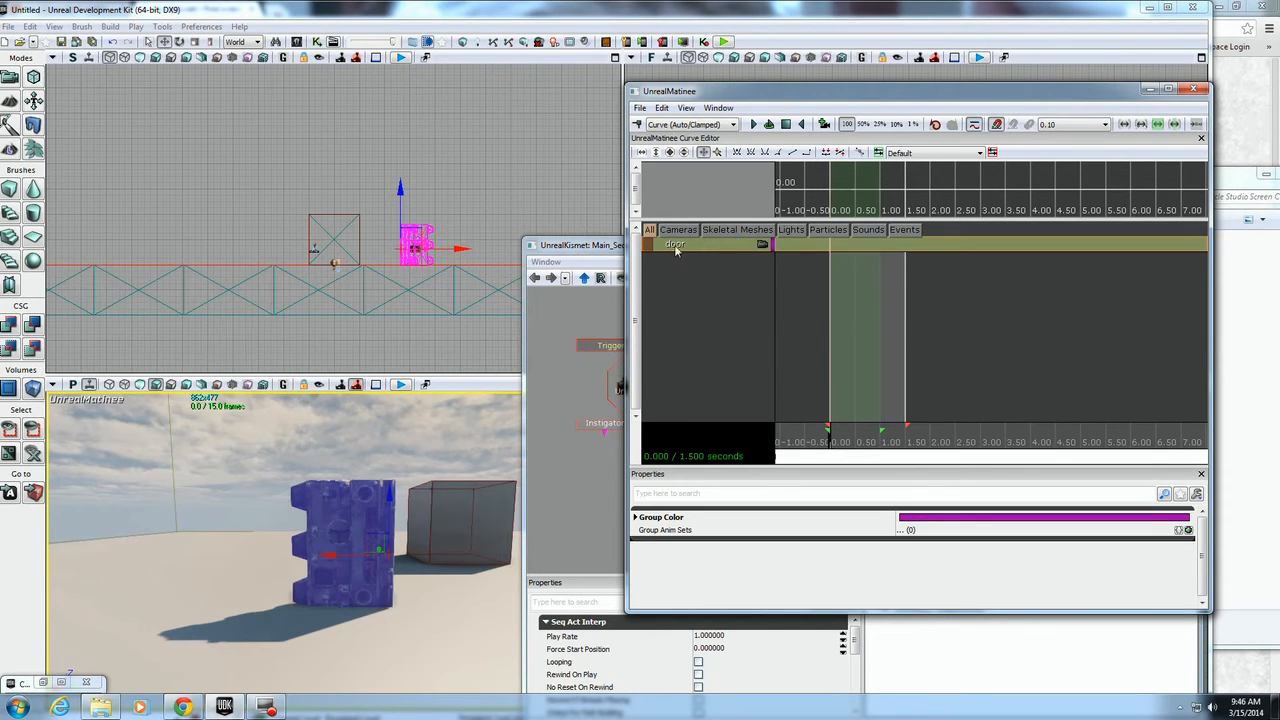
right_click(730, 258)
right_click(720, 247)
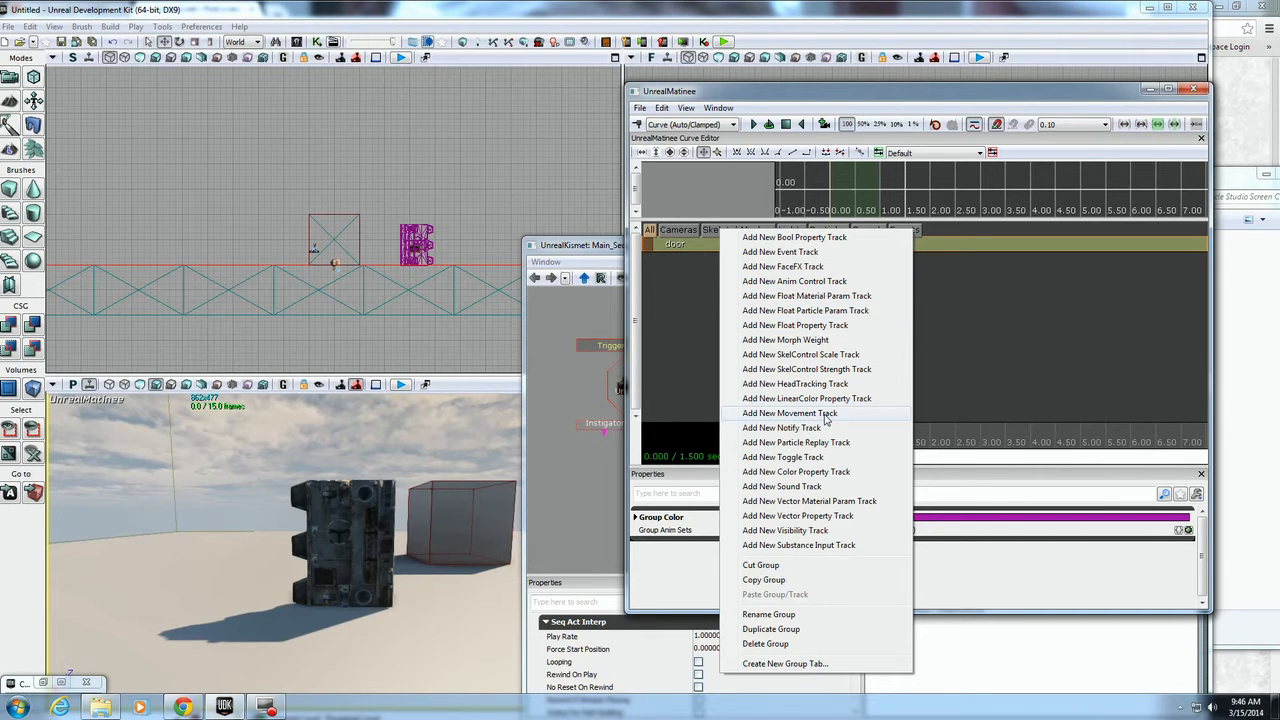
click(790, 413)
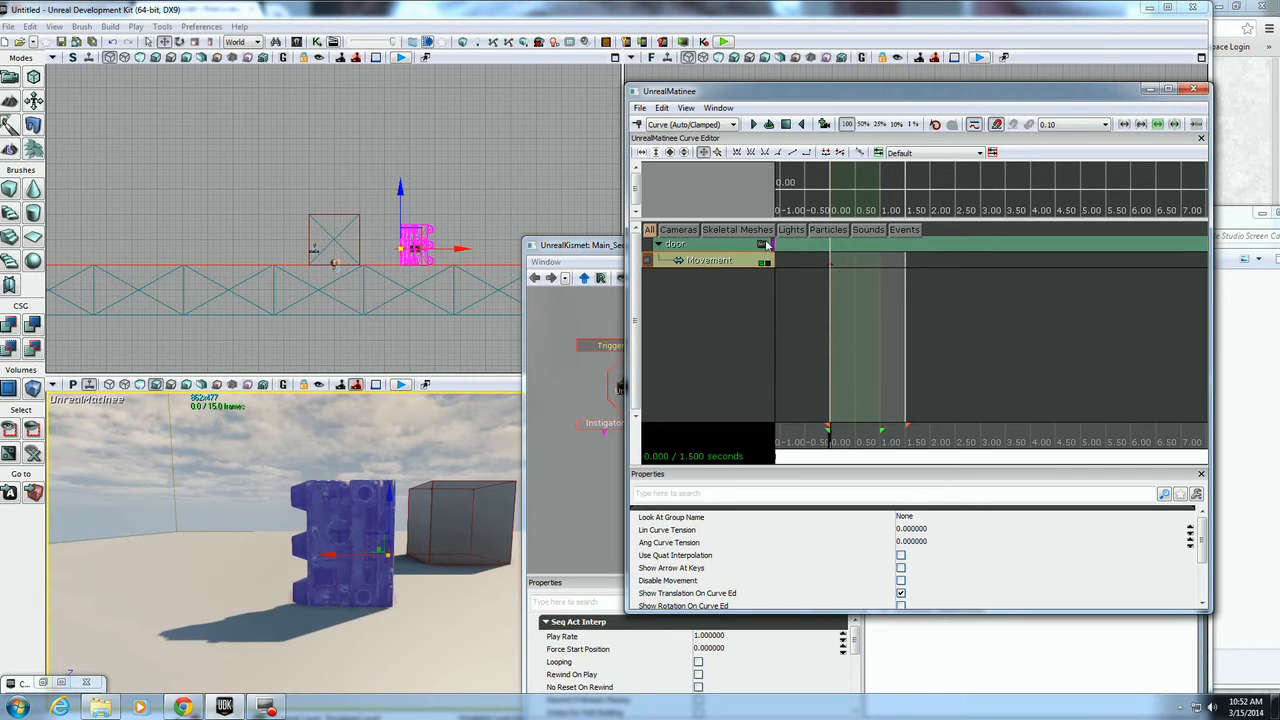
Move the UnrealMatinee and UnrealKismet windows aside to expose the door in the front and top viewports
drag(712, 91, 185, 91)
drag(798, 259, 112, 360)
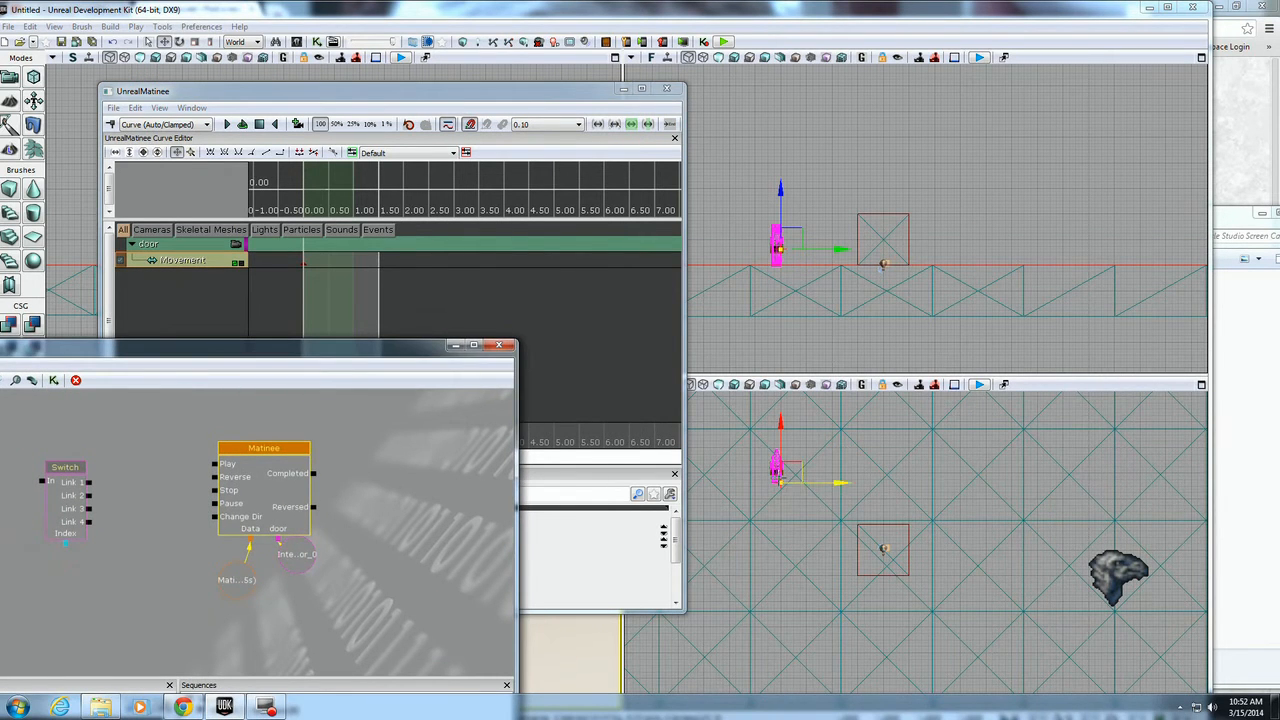
middle_drag(745, 465, 742, 469)
scroll(743, 472, up, 3)
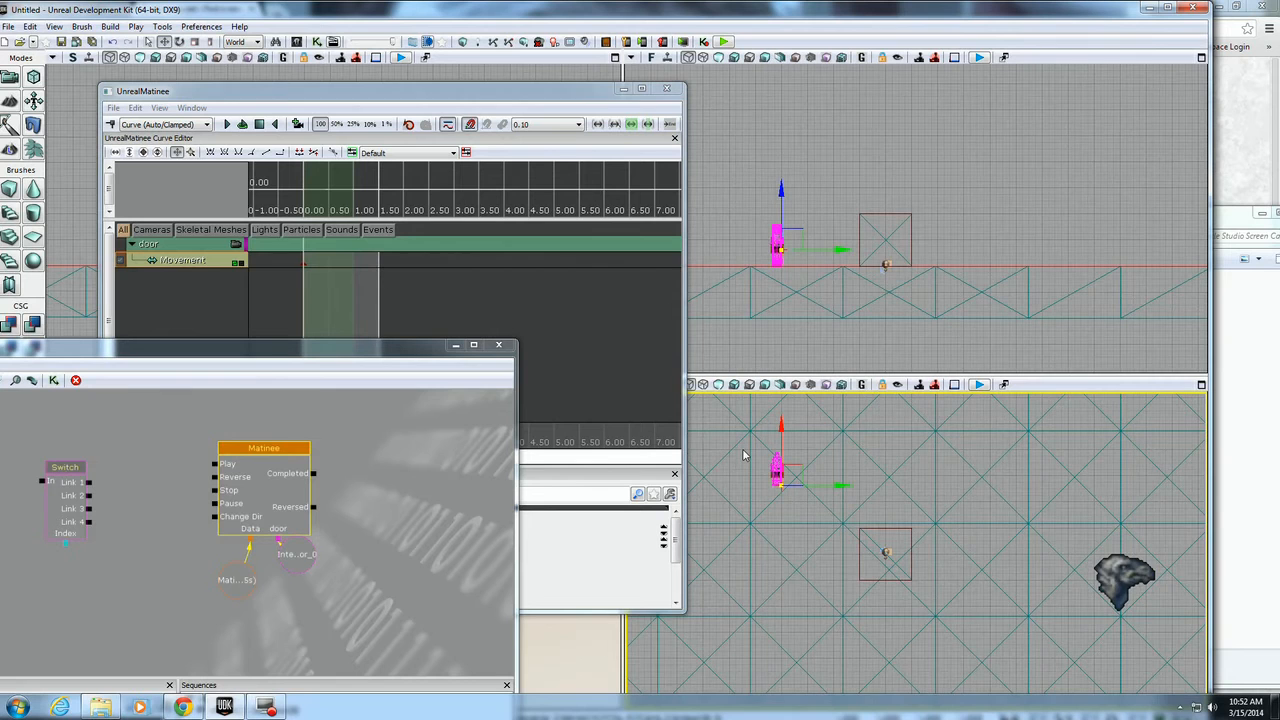
Add a movement key at 1.5 seconds and rotate the door about 90° around its vertical axis in the top viewport
click(181, 41)
drag(315, 94, 315, 75)
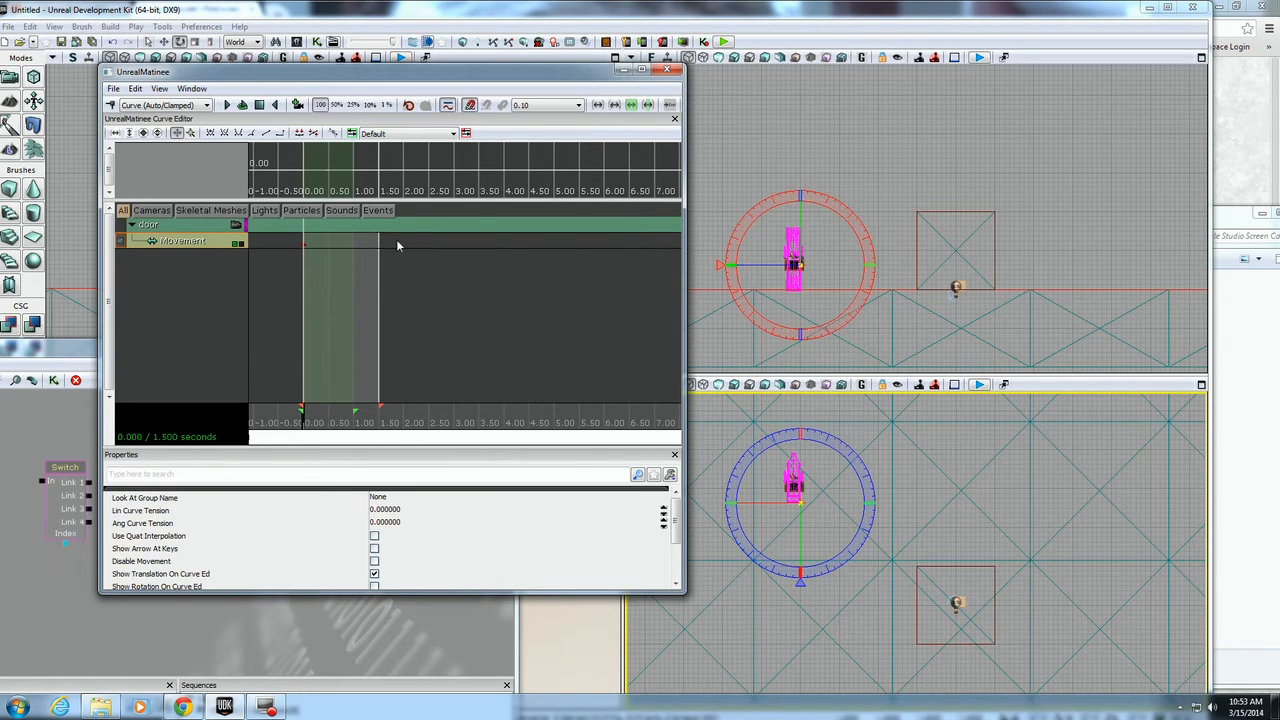
click(478, 105)
drag(303, 421, 392, 423)
key(Return)
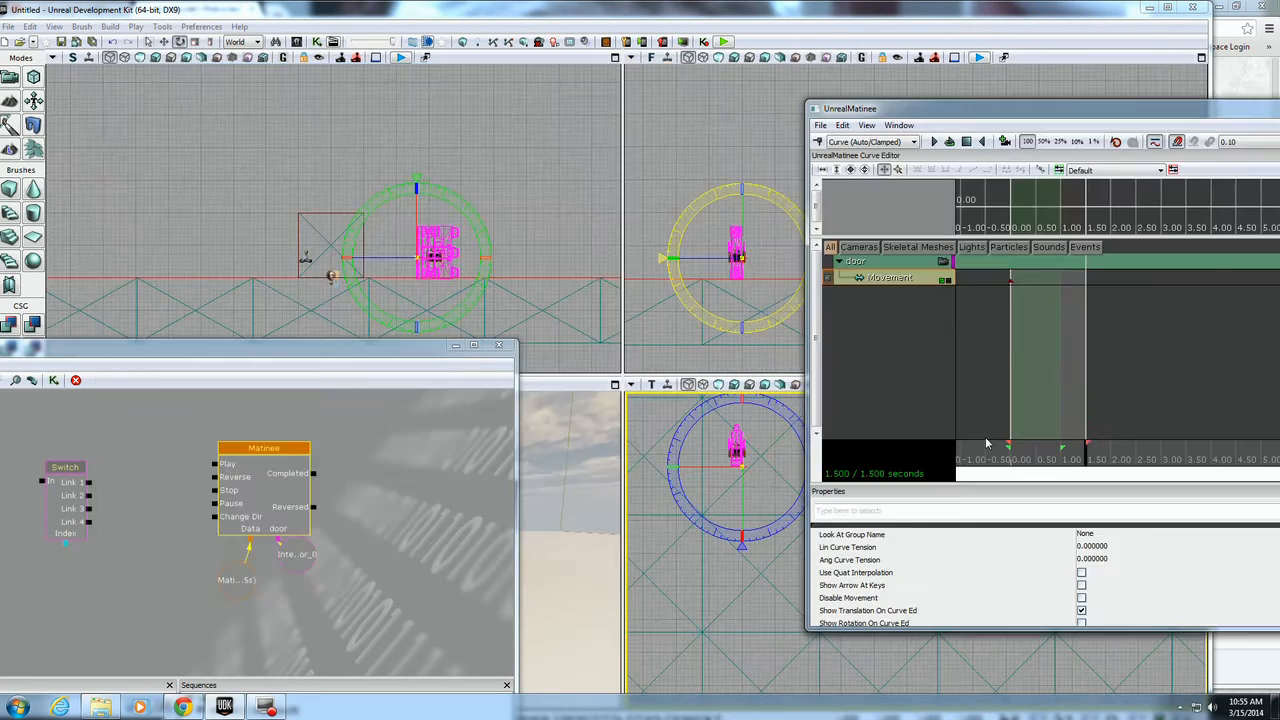
drag(750, 397, 645, 478)
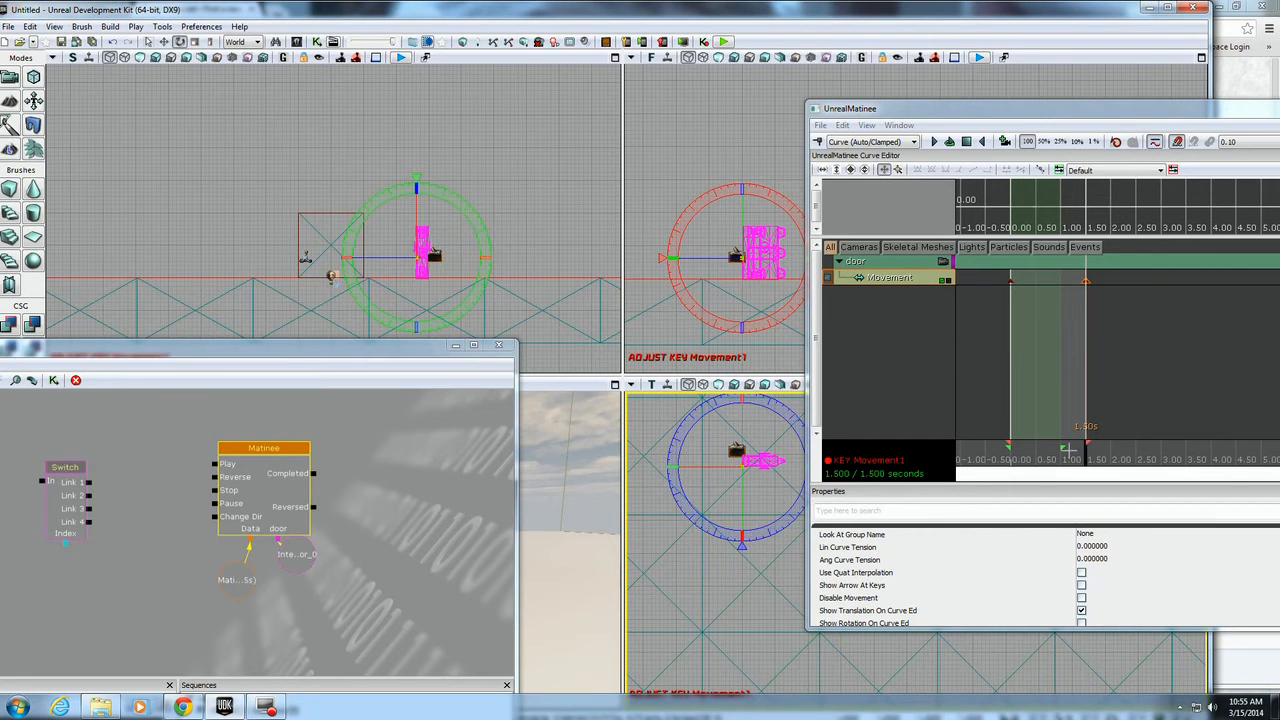
Scrub the Matinee timeline back to 0 seconds to check the door's swing, and close UnrealMatinee
drag(1088, 459, 962, 462)
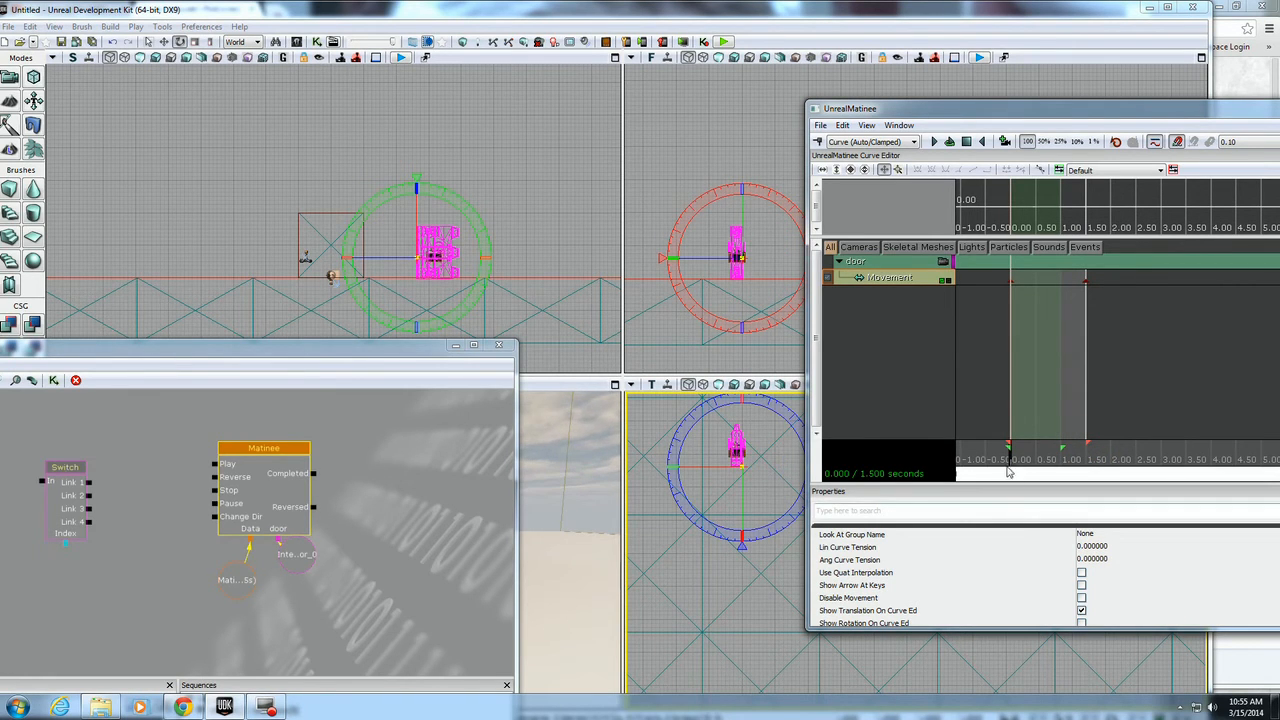
mouse_move(1013, 463)
mouse_down()
mouse_move(1069, 463)
mouse_move(1006, 456)
mouse_up()
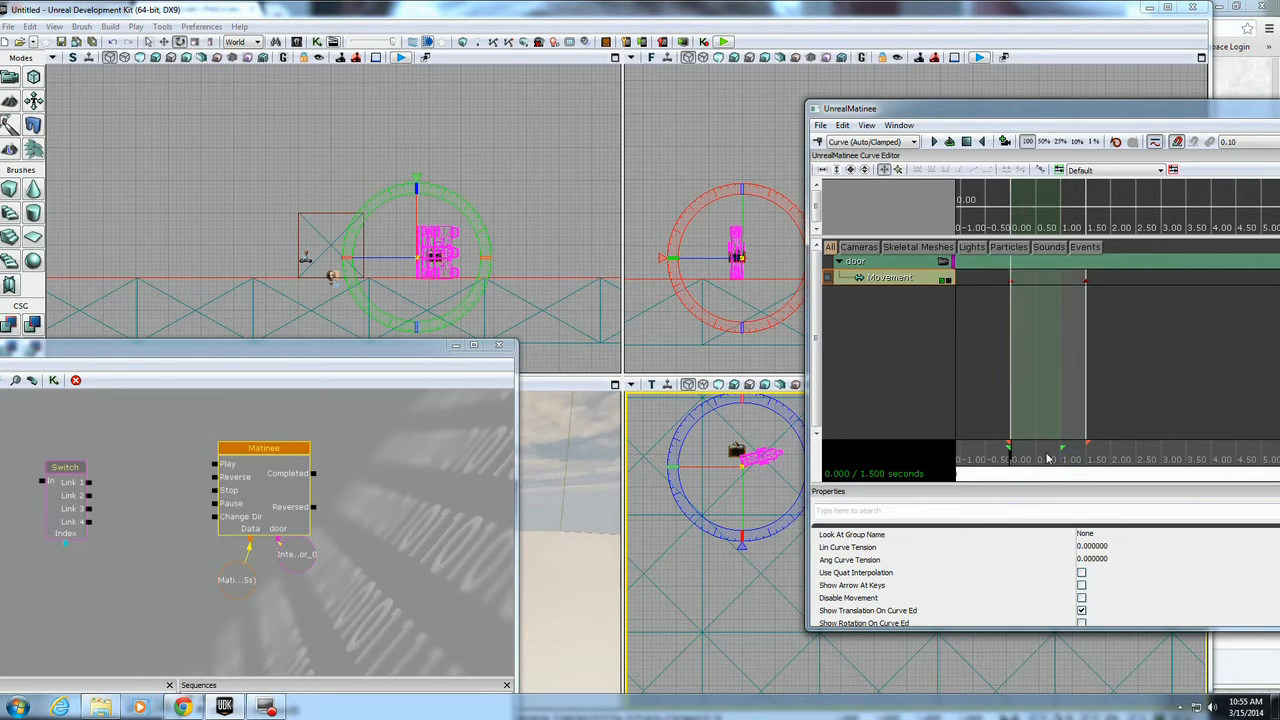
click(879, 368)
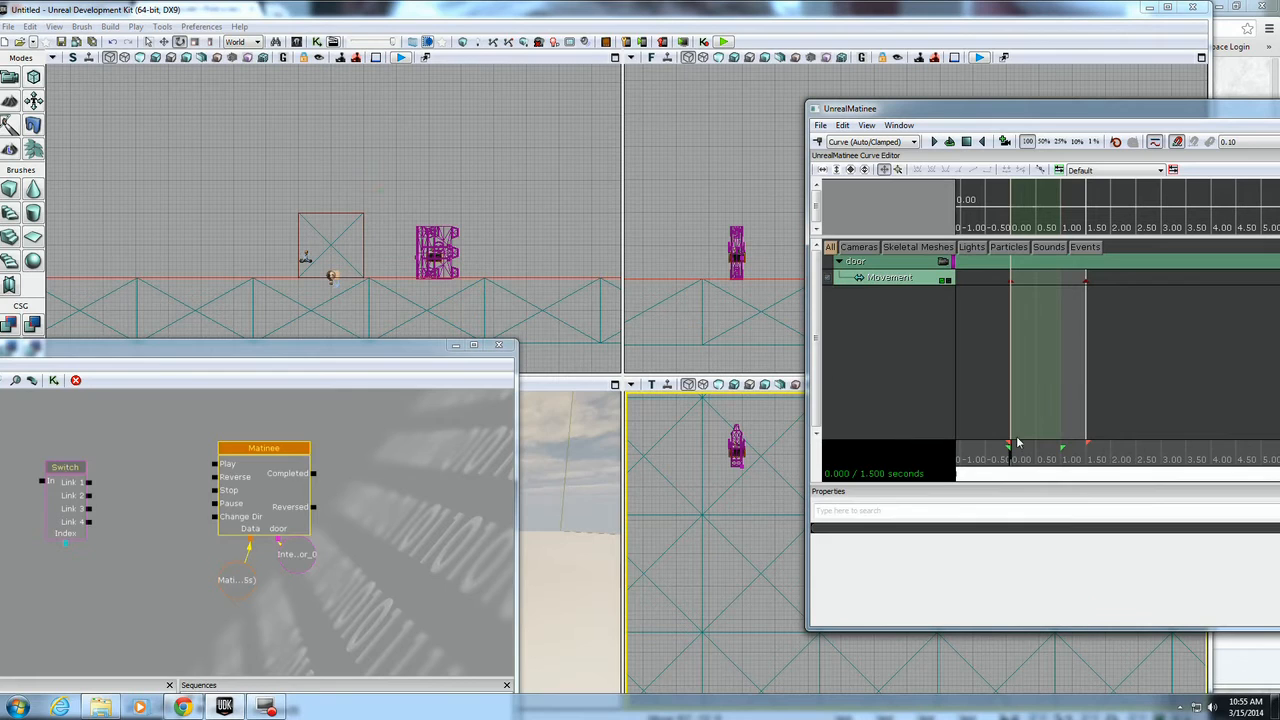
drag(1036, 115, 623, 115)
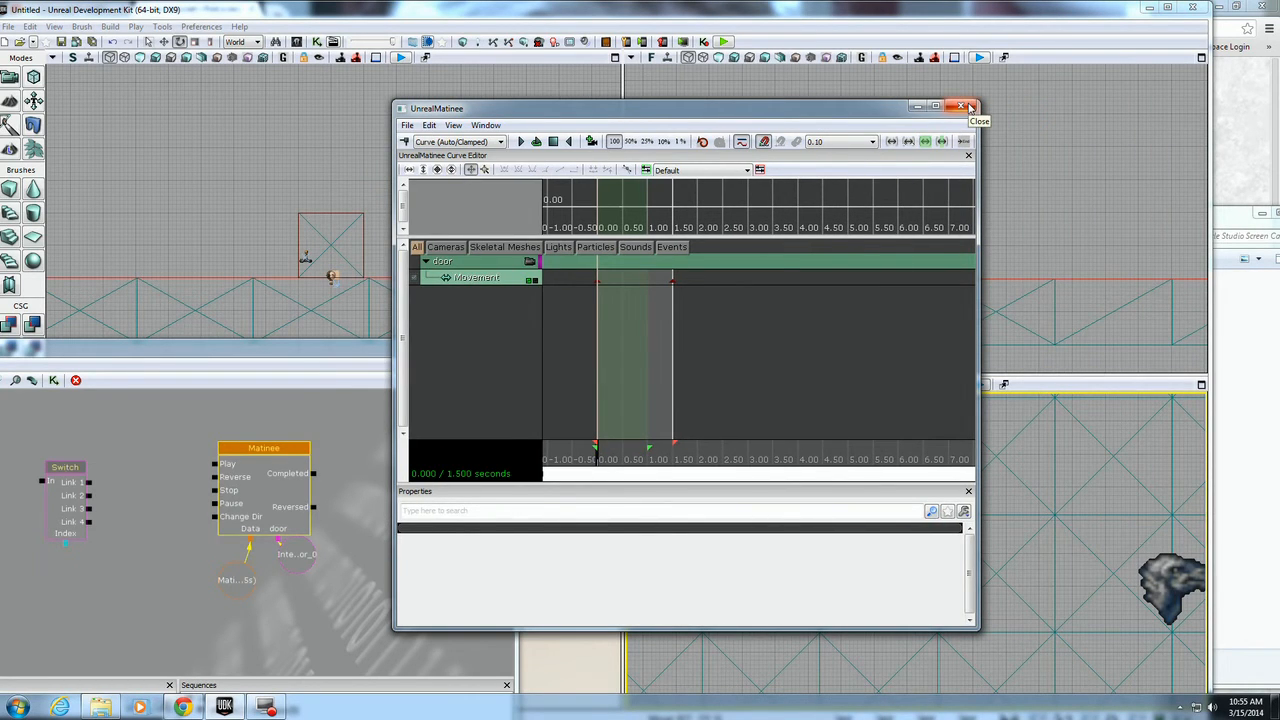
click(968, 106)
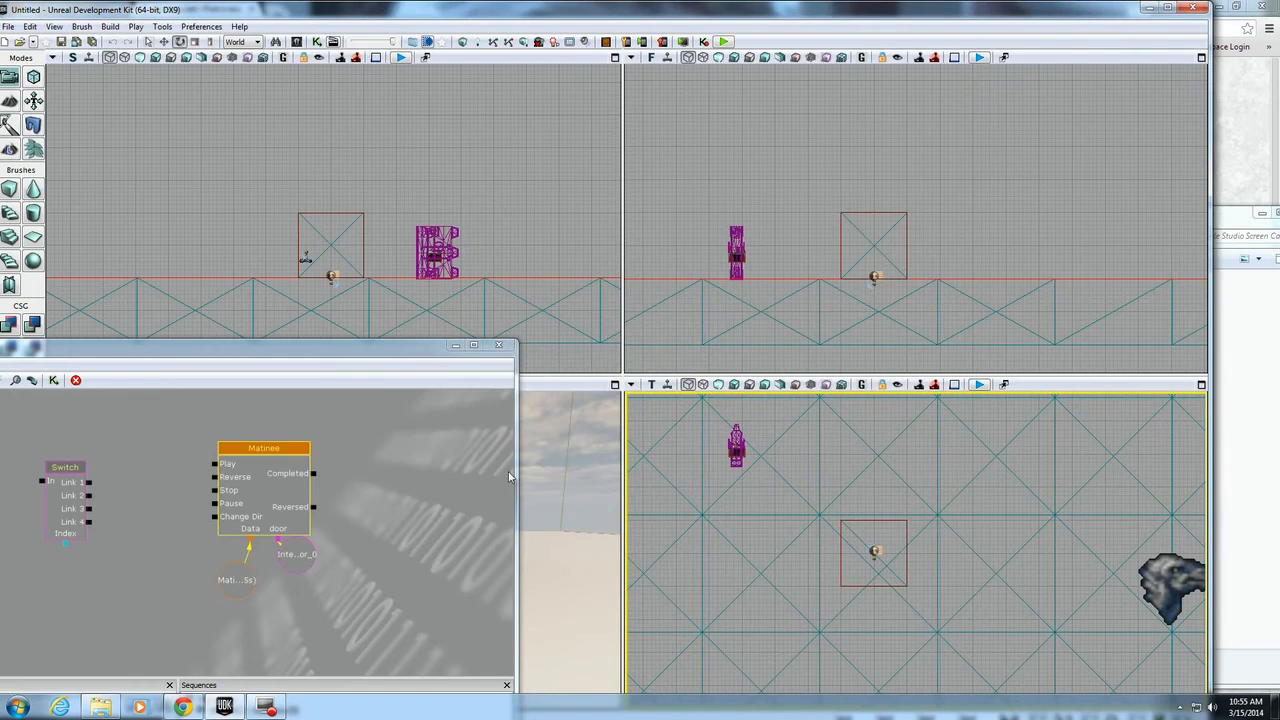
Wire the trigger's Used output to the Switch's In, Link 1 to Matinee's Play, Link 3 to Reverse, and Links 2 and 4 to Pause
drag(380, 360, 1027, 240)
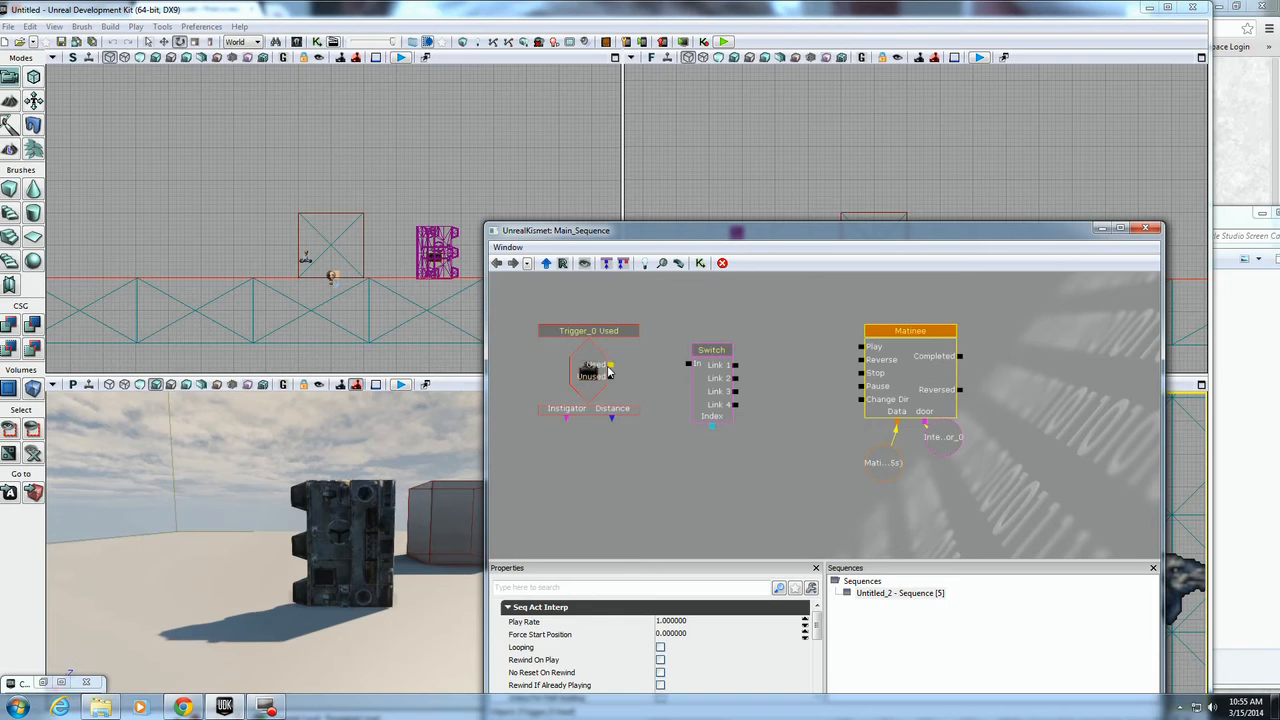
drag(614, 368, 697, 364)
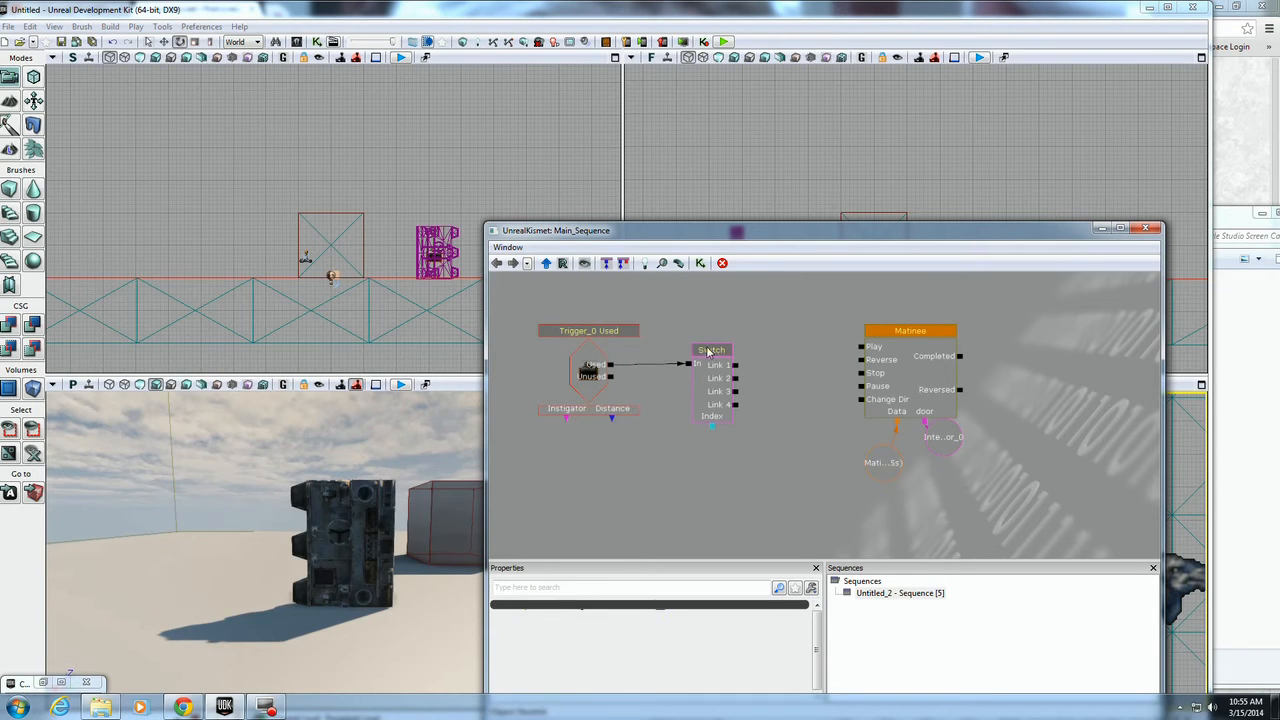
drag(733, 365, 864, 347)
drag(735, 379, 862, 386)
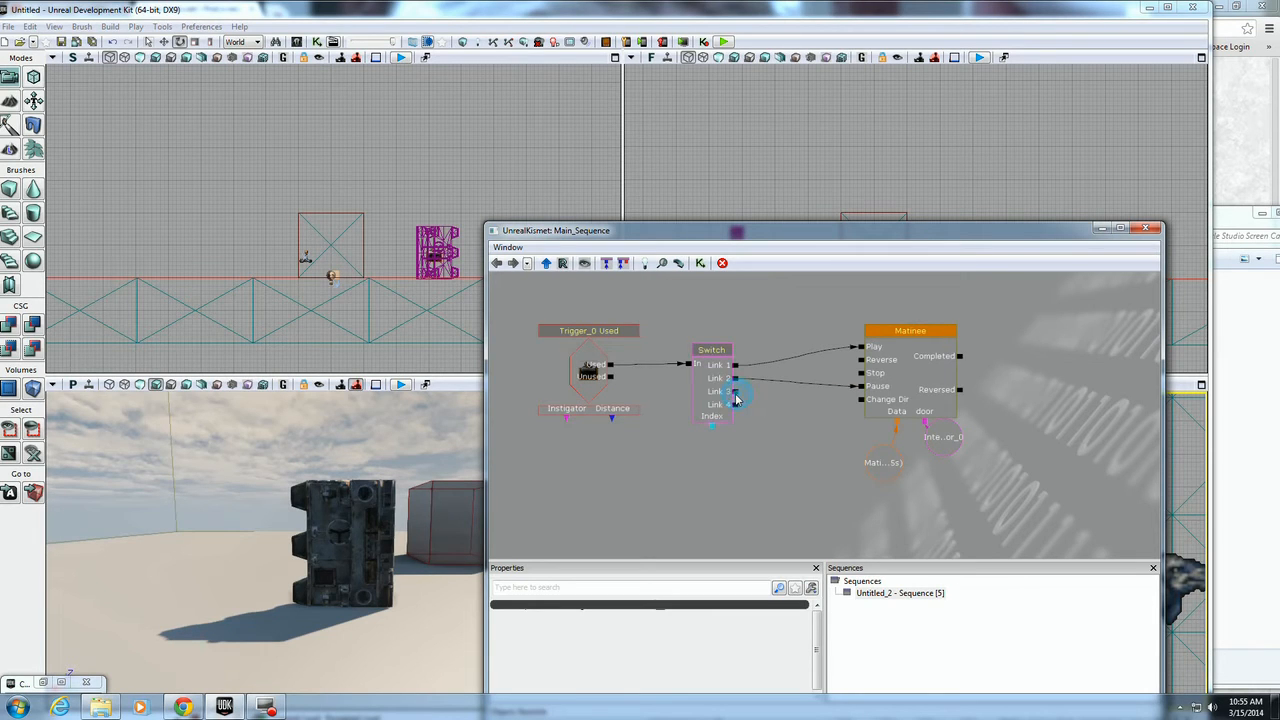
drag(735, 391, 862, 360)
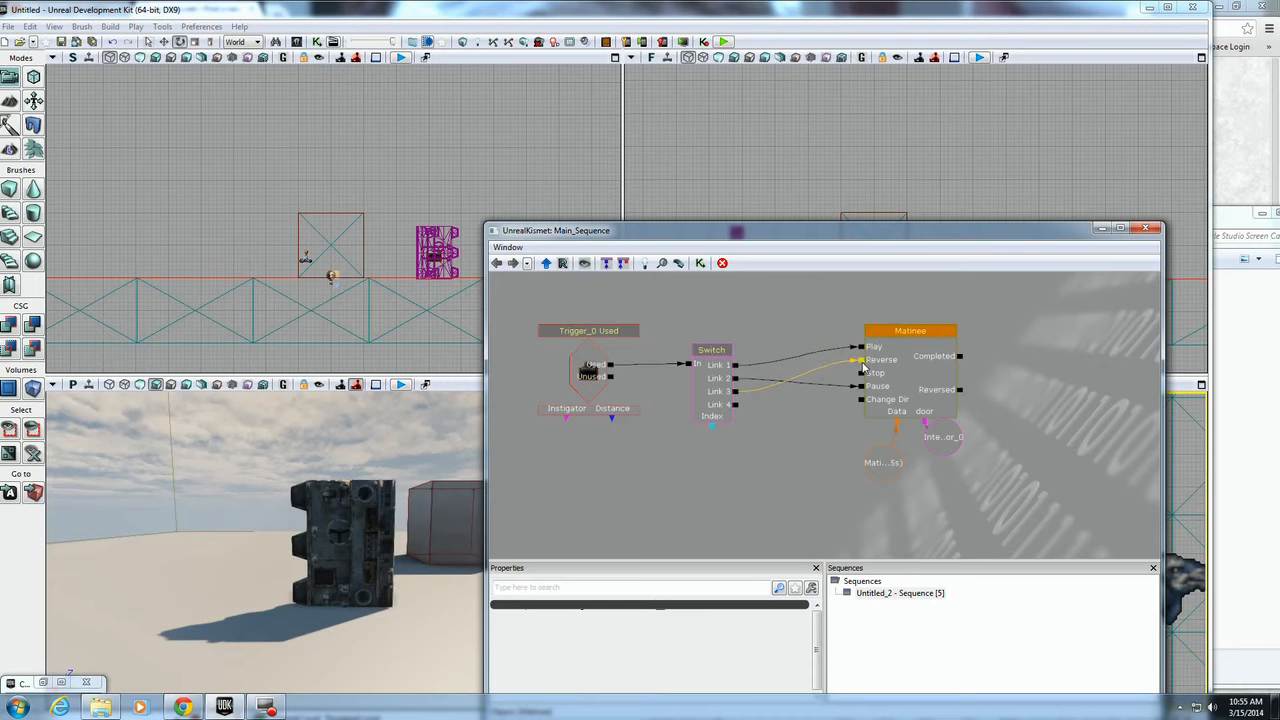
drag(735, 405, 861, 386)
Minimize UnrealKismet, play the level in the editor preview, and walk up to and around the door to test its trigger
drag(735, 233, 733, 156)
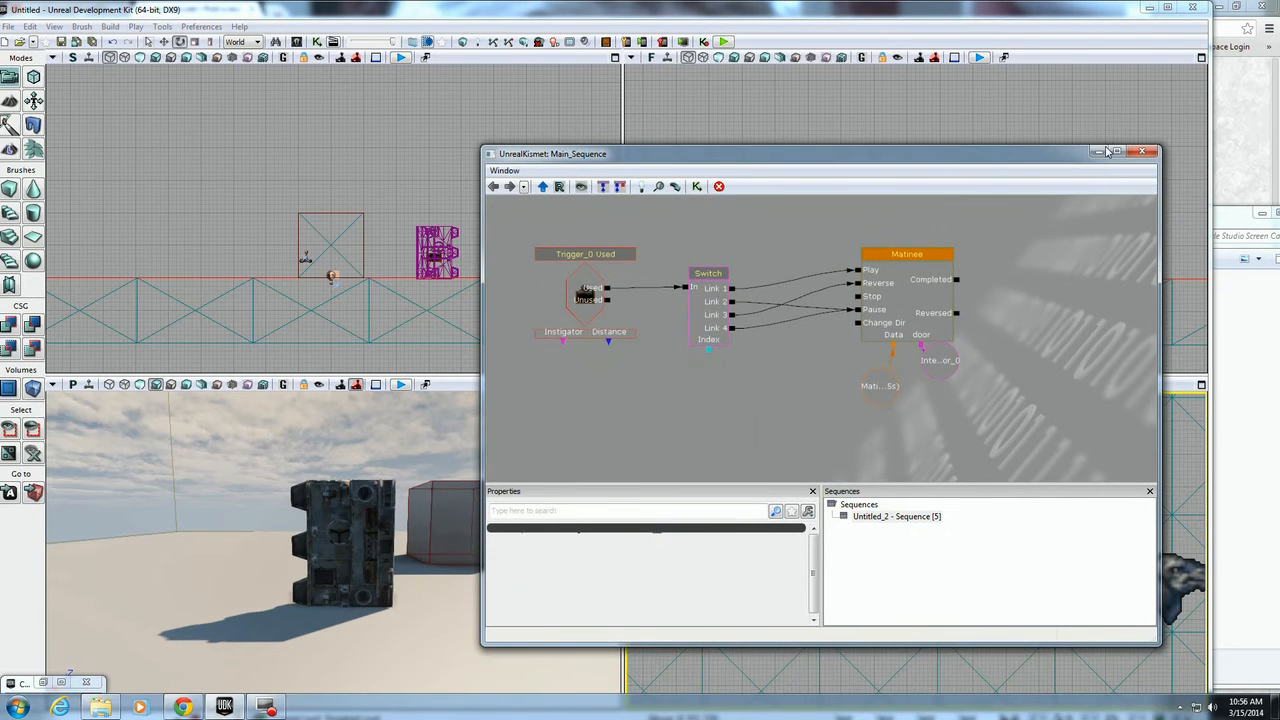
click(1100, 151)
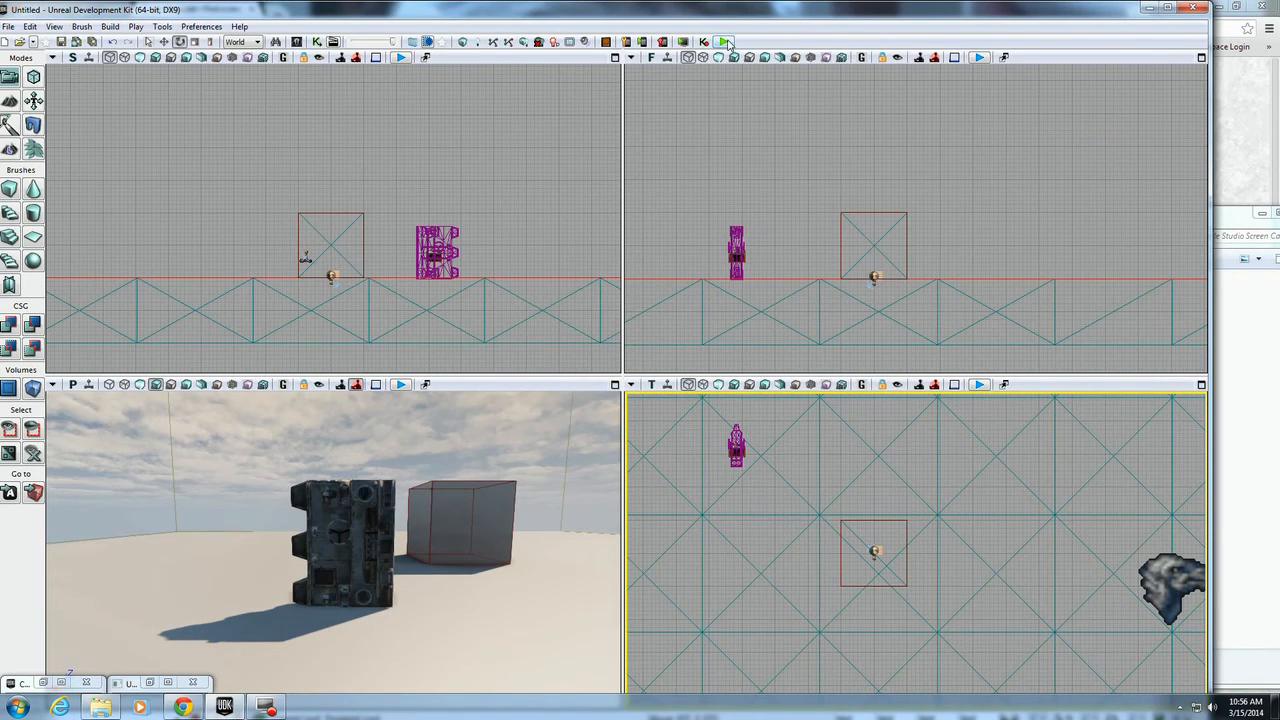
click(725, 42)
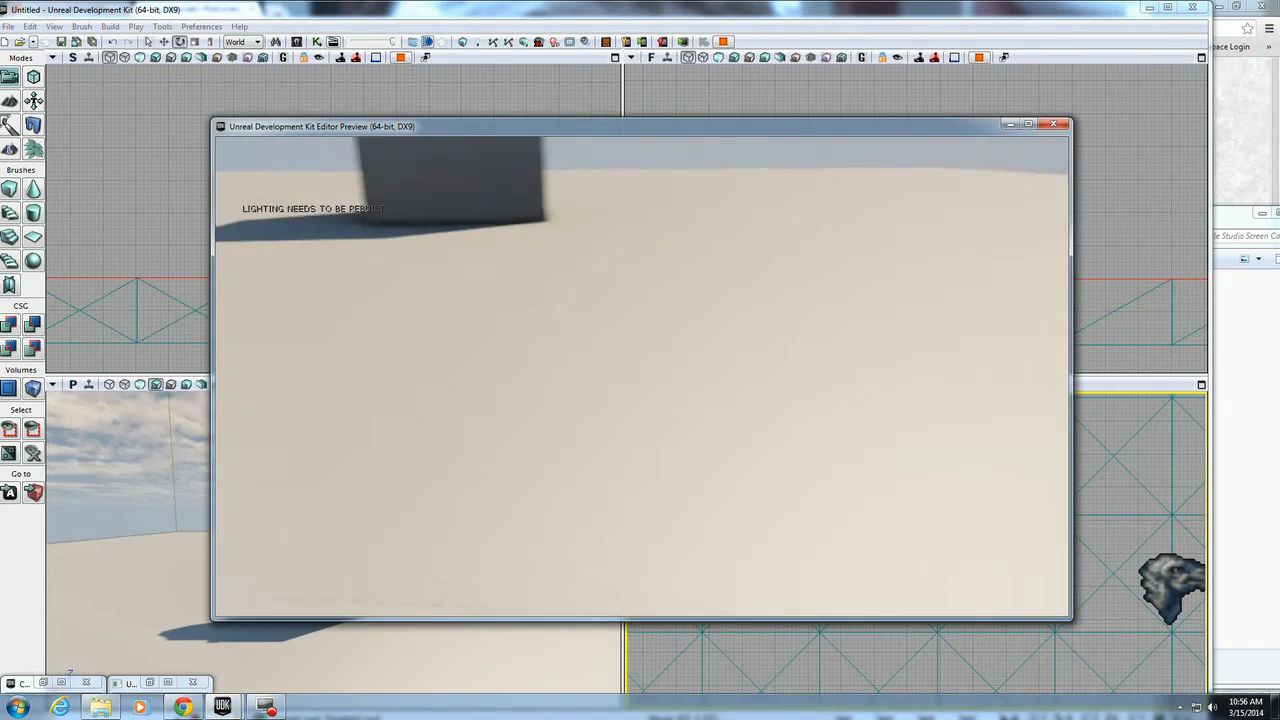
key(w)
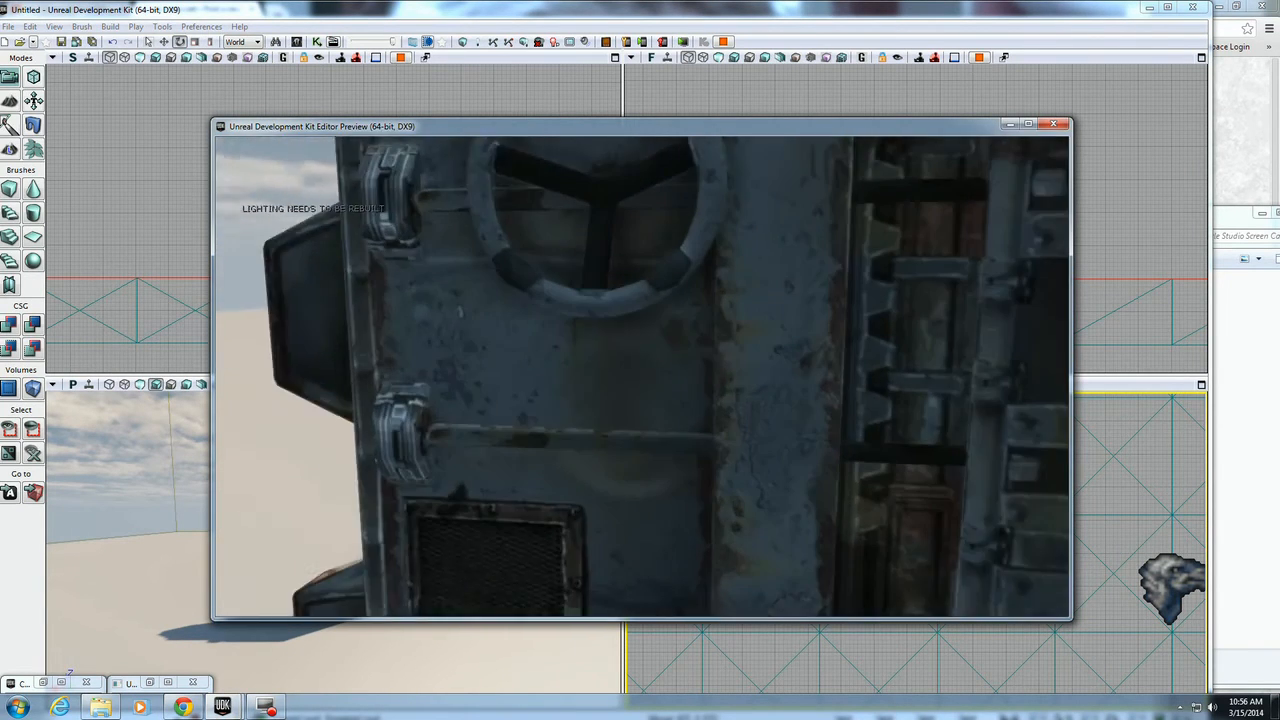
key(s)
key(w)
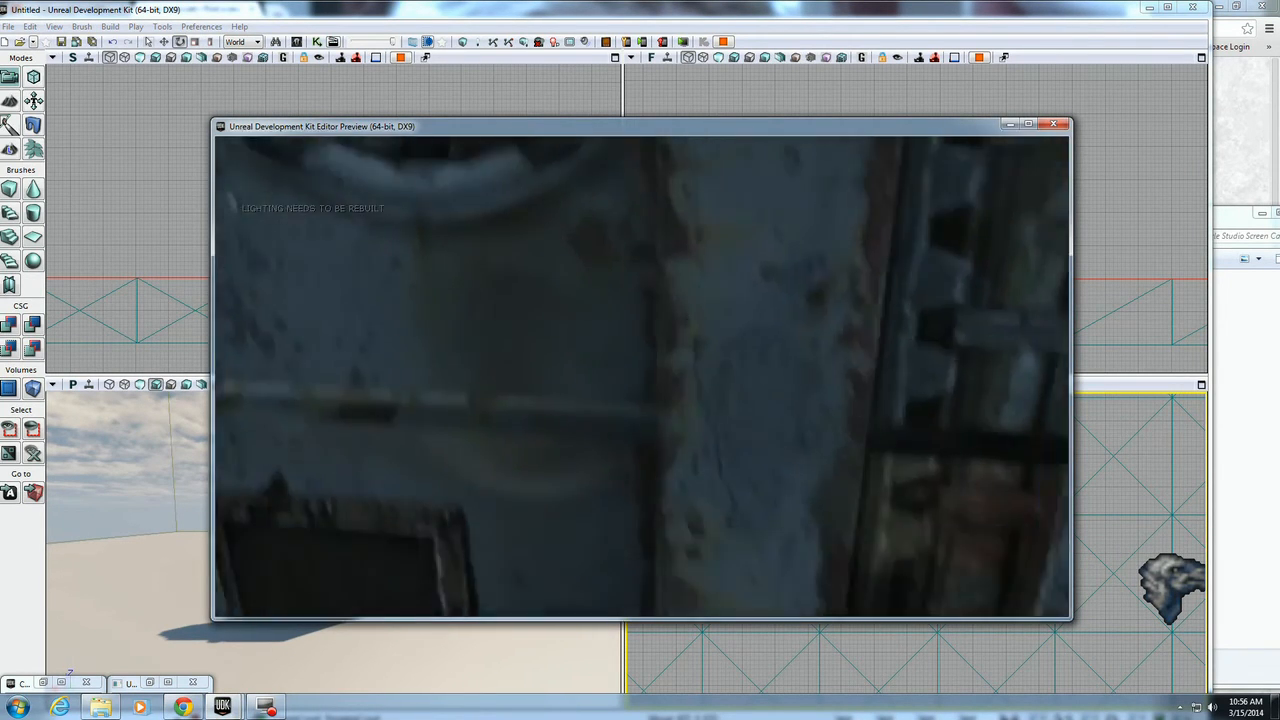
key(s)
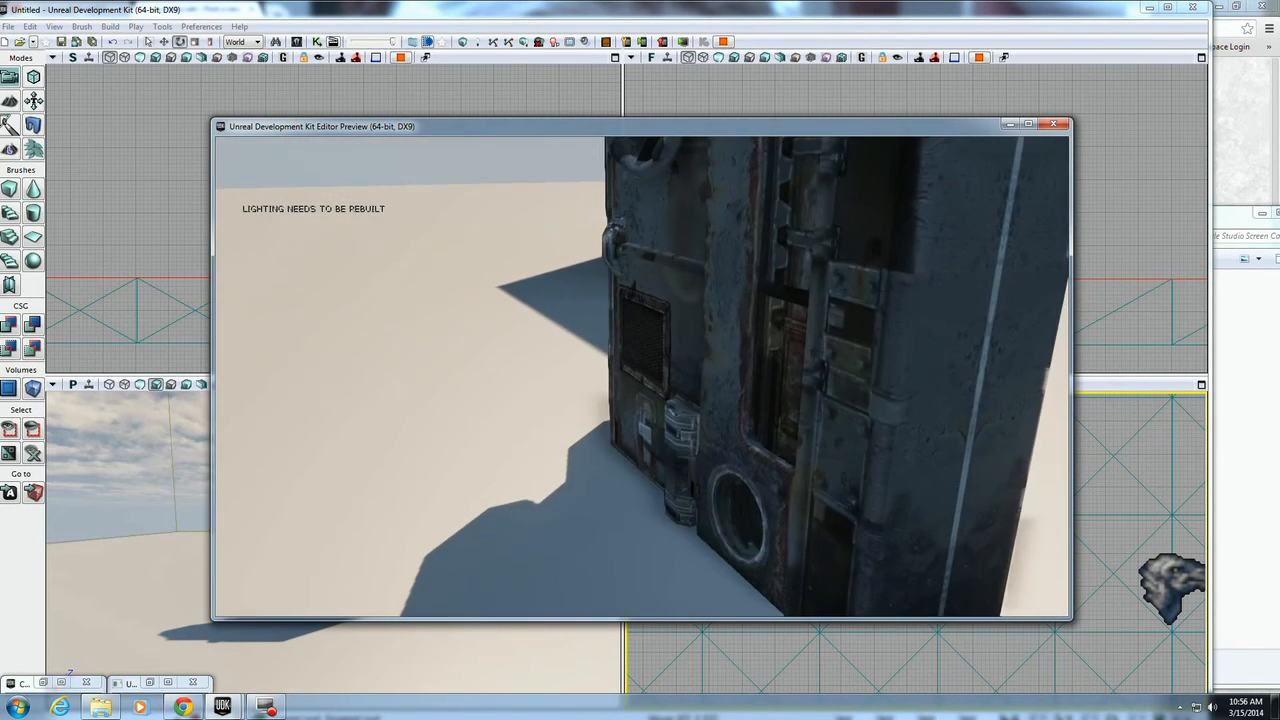
key(w)
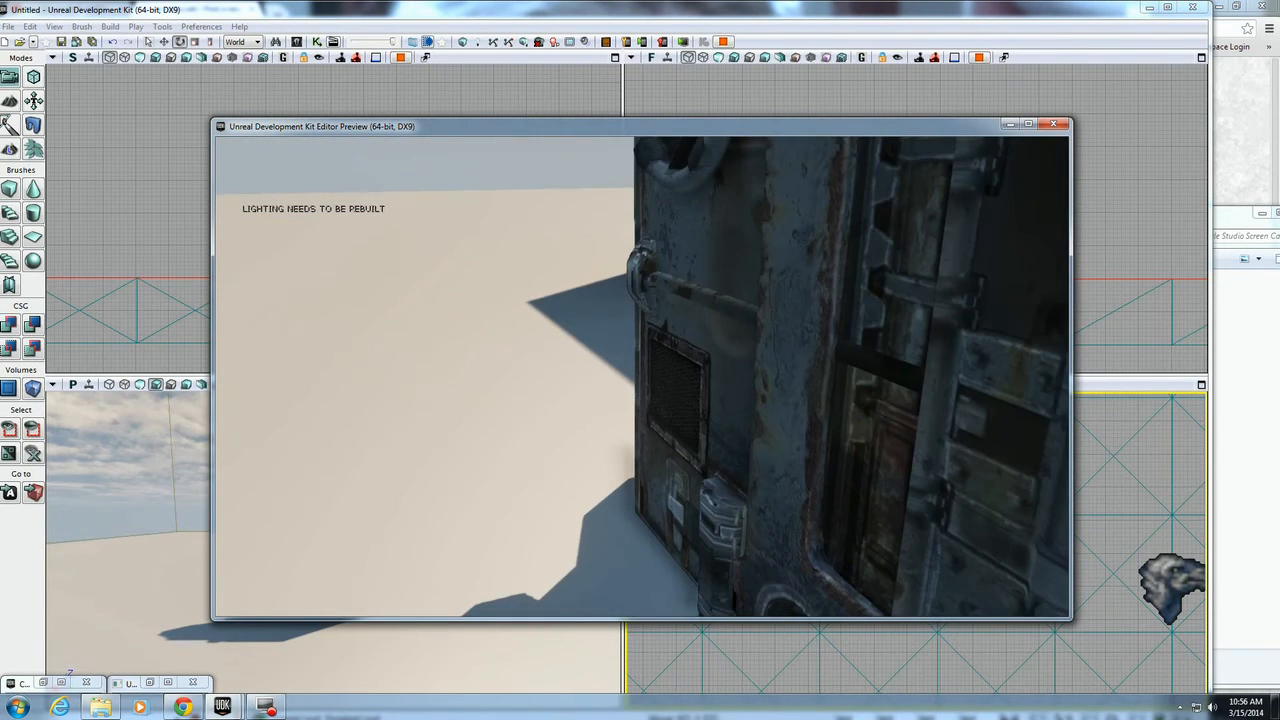
key(s)
key(w)
key(a)
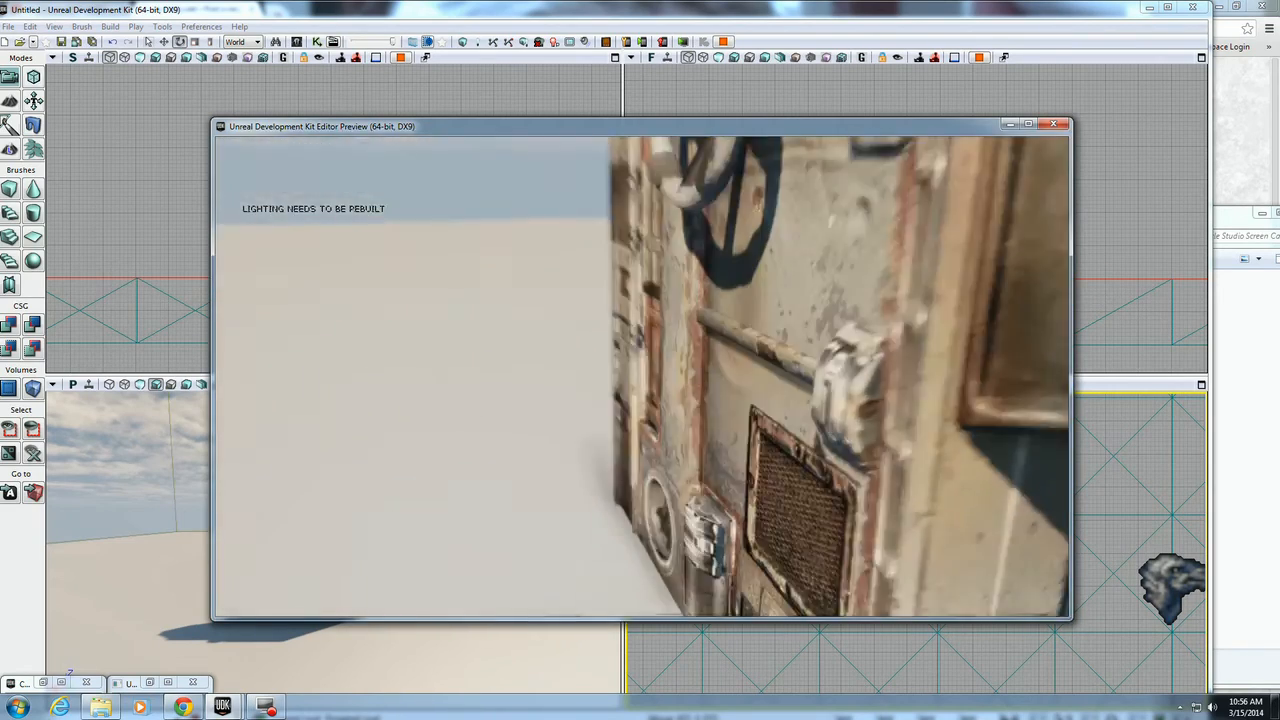
key(Escape)
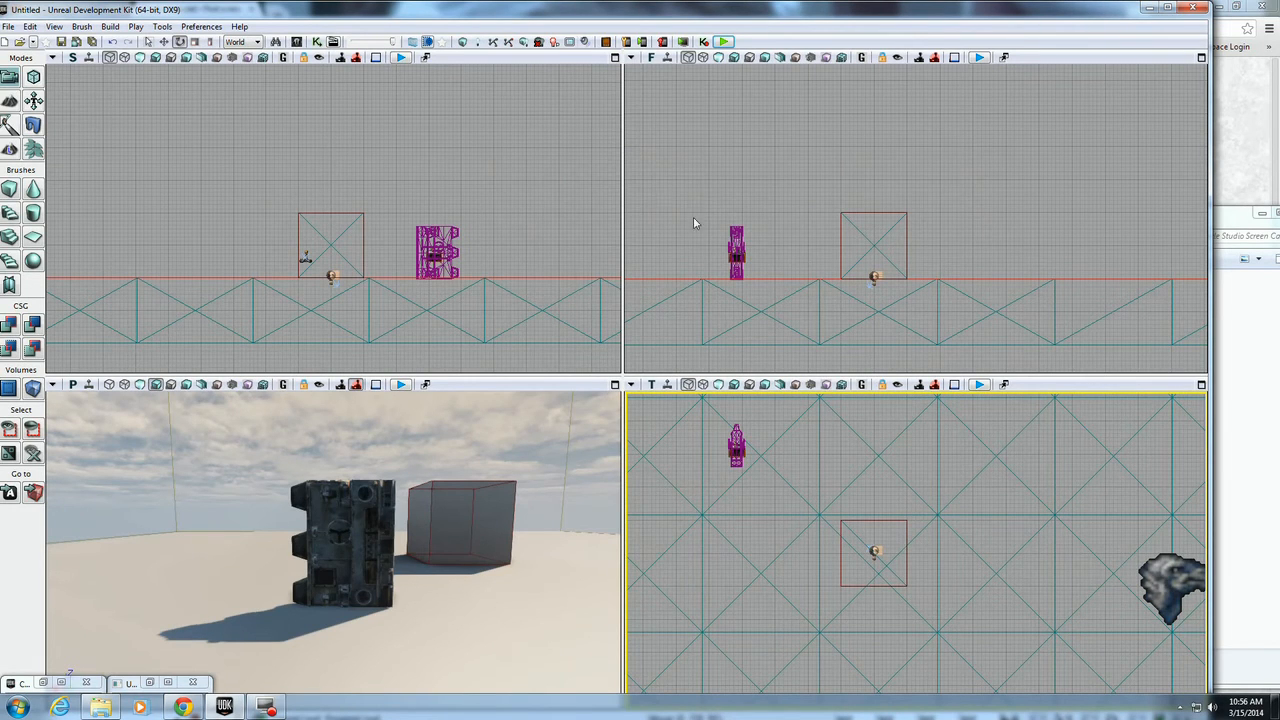
Reopen UnrealKismet and enable Looping on the Switch node
click(736, 236)
click(316, 42)
click(693, 275)
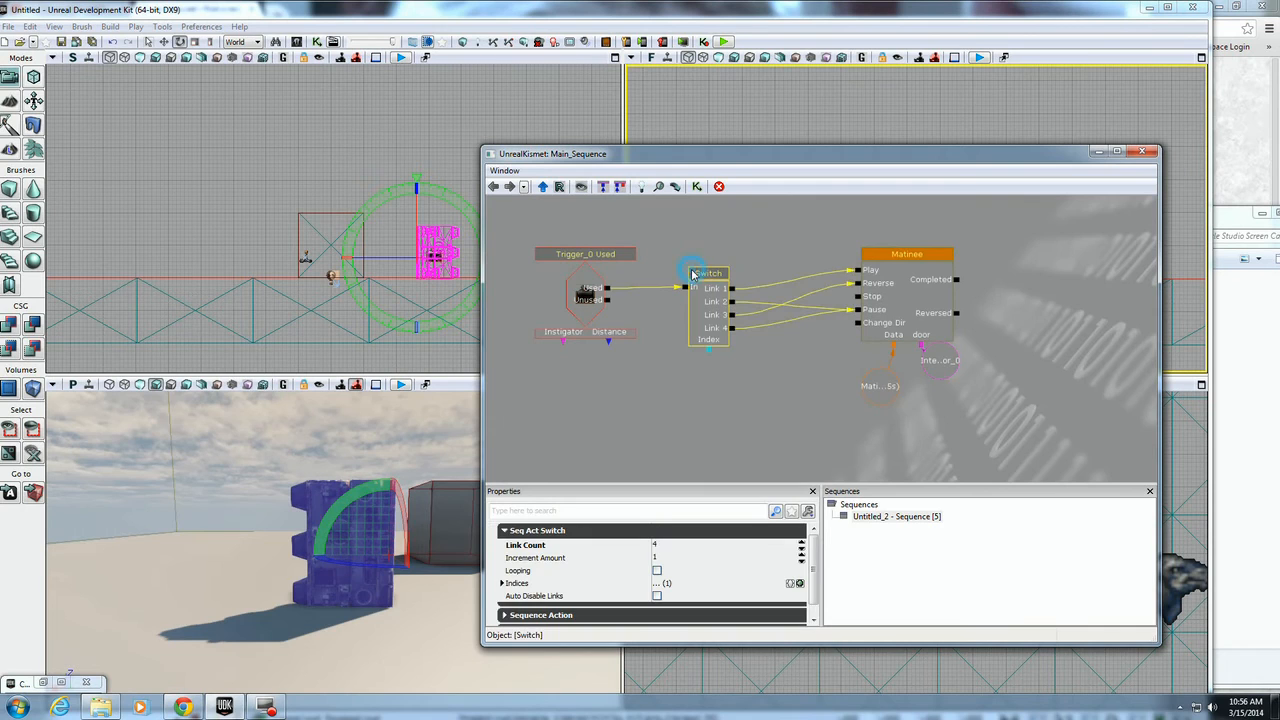
scroll(646, 575, down, 4)
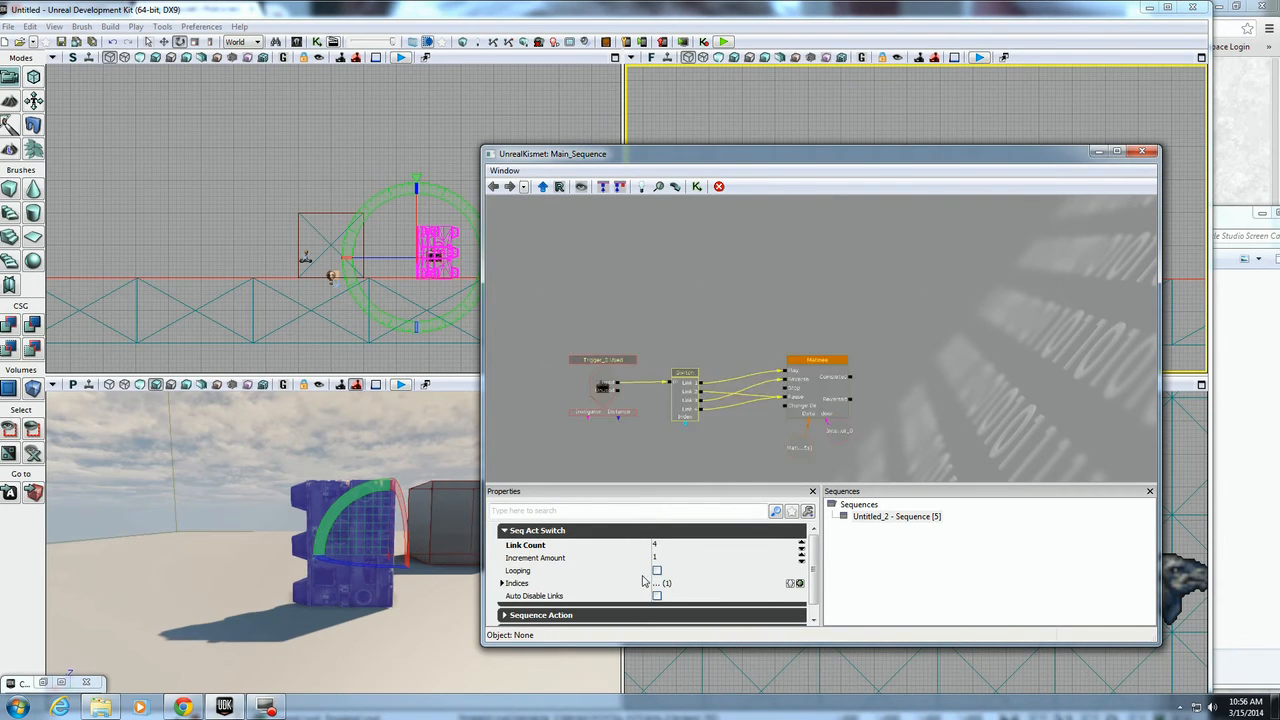
click(657, 571)
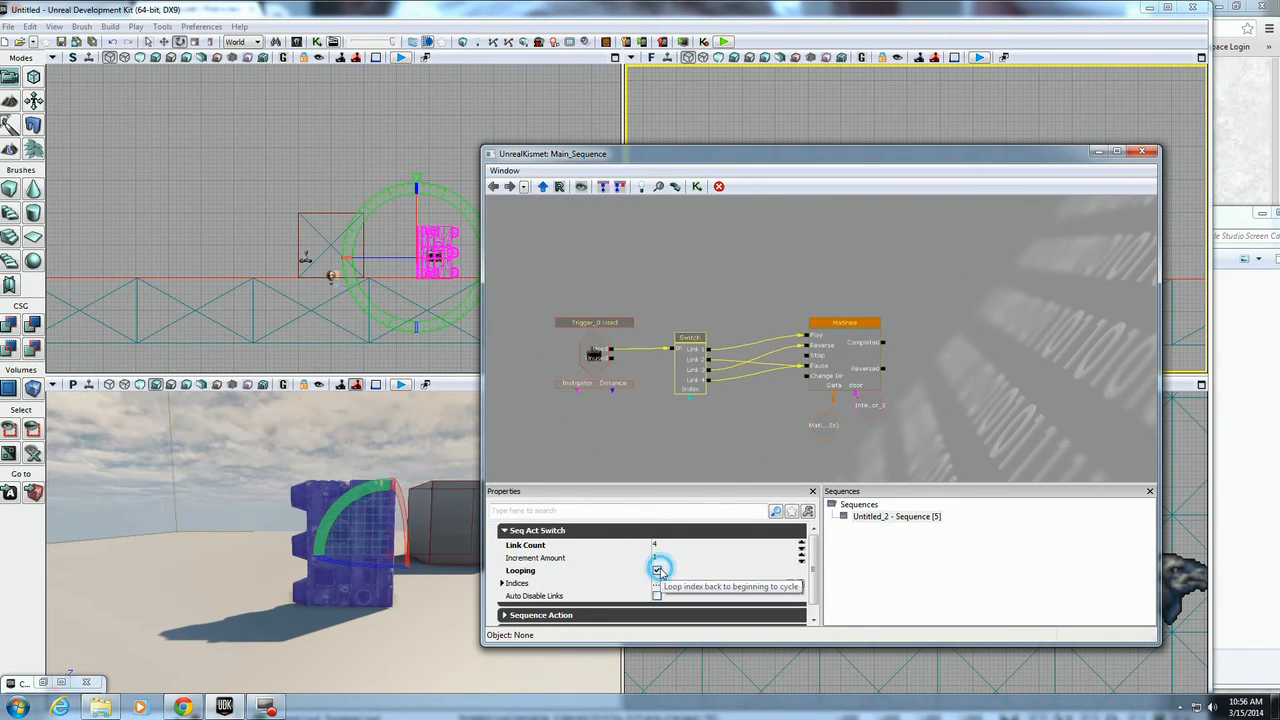
Disable Aim To Interact on the Trigger_0 Used event and raise its Interact Distance to about 197
click(608, 324)
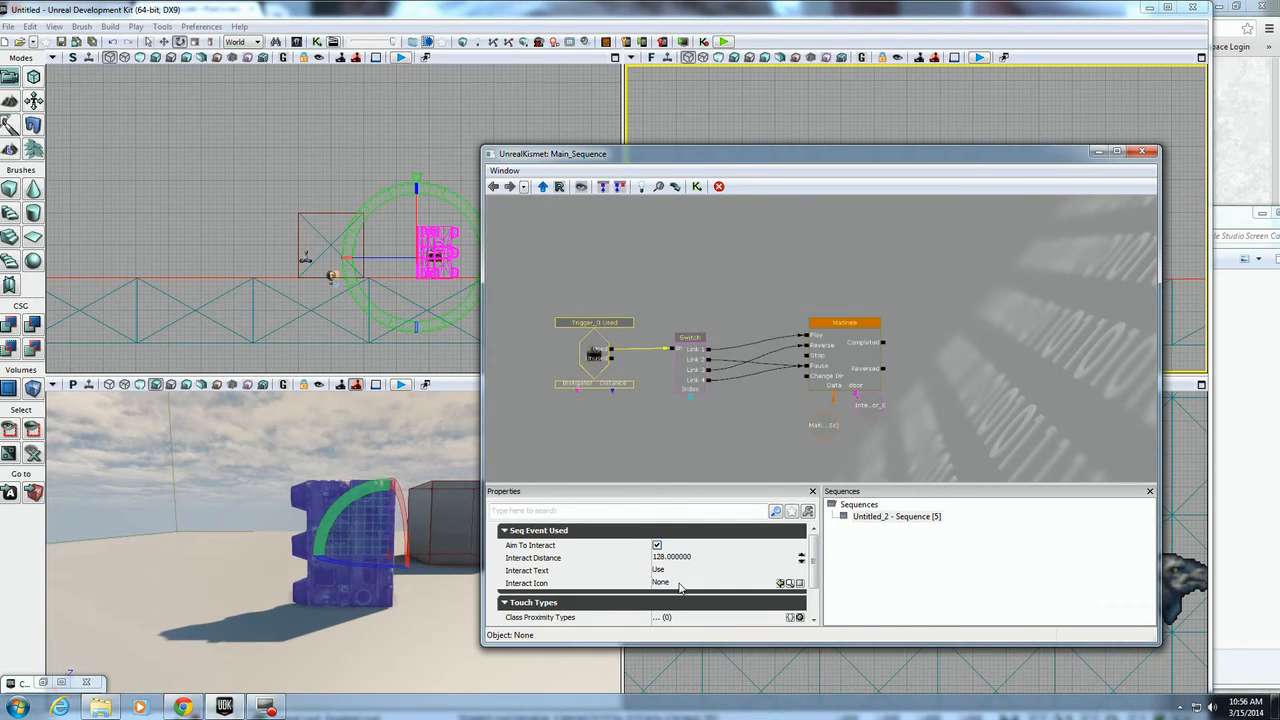
click(656, 545)
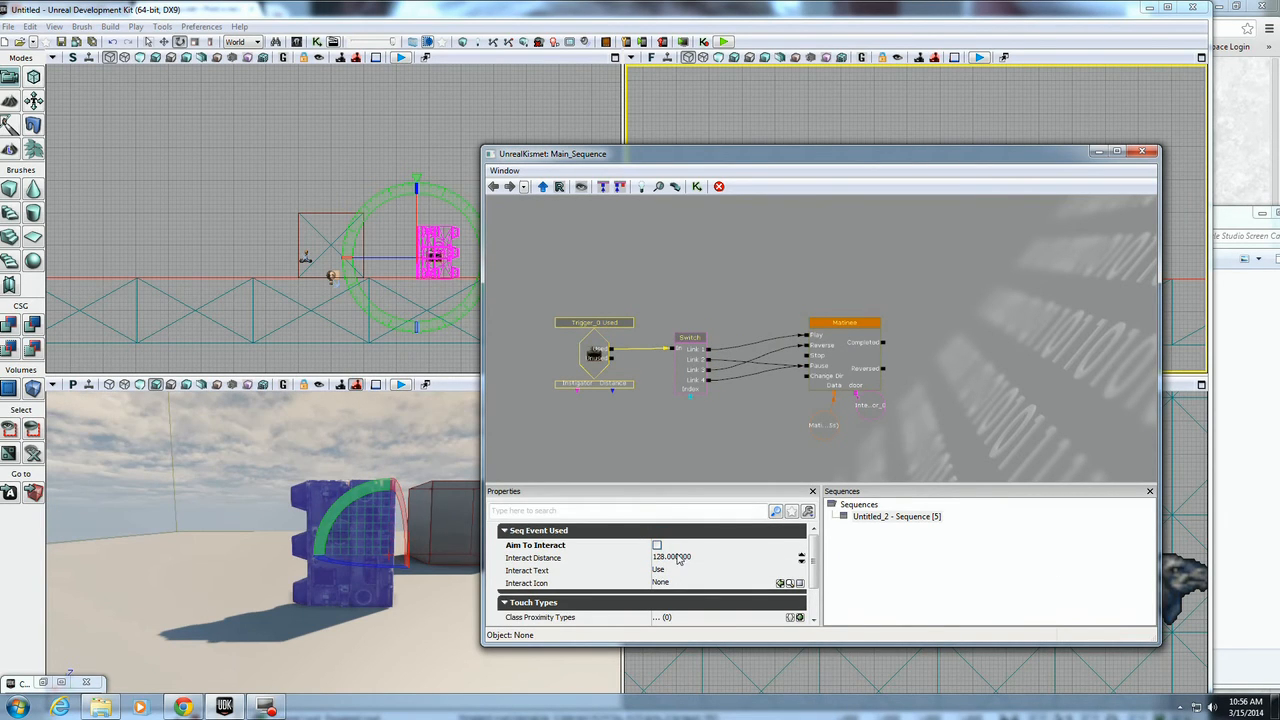
drag(803, 560, 803, 544)
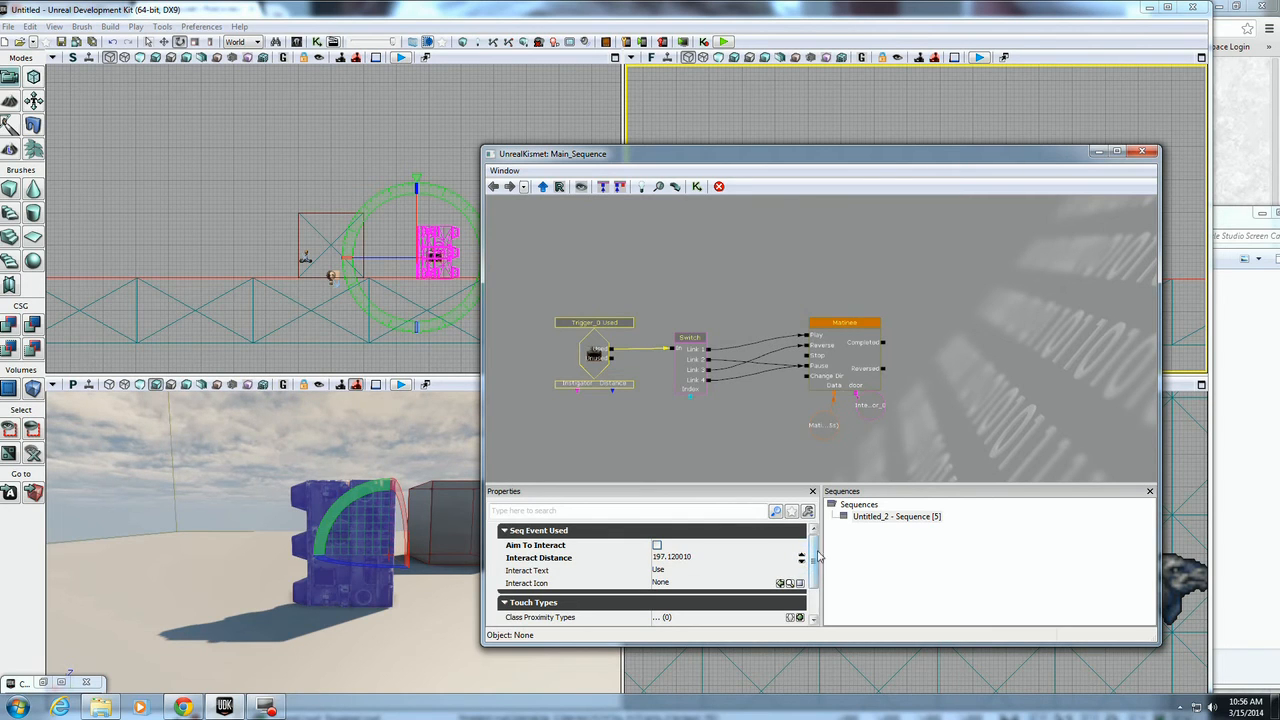
Set the Trigger_0 Used event's Max Trigger Count to 0 in its Sequence Event properties
scroll(818, 557, down, 2)
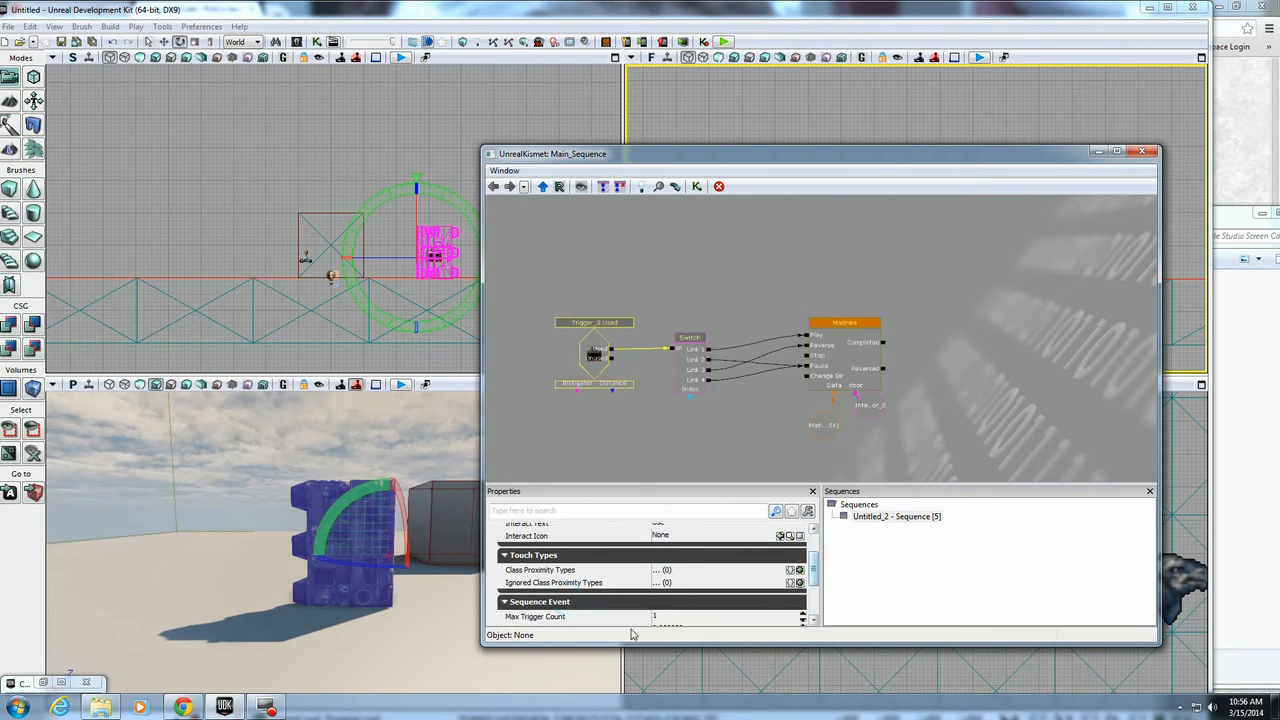
click(568, 603)
scroll(555, 585, down, 2)
click(657, 563)
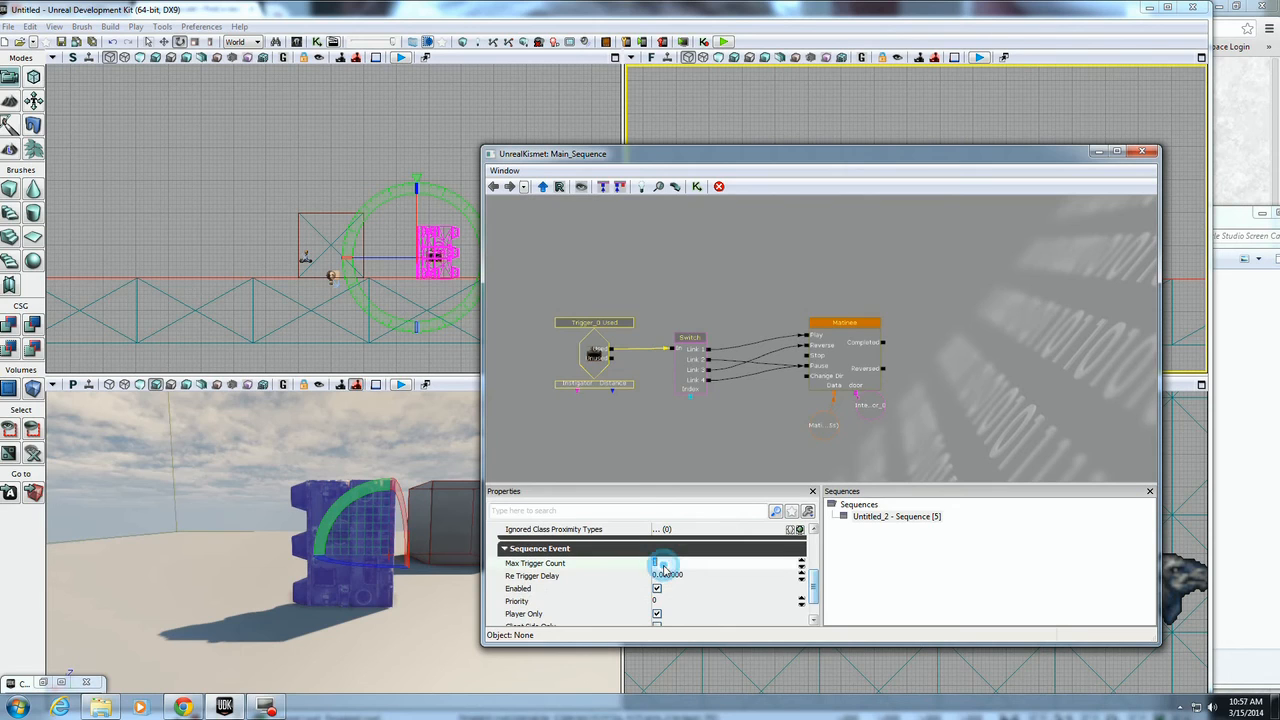
key(Return)
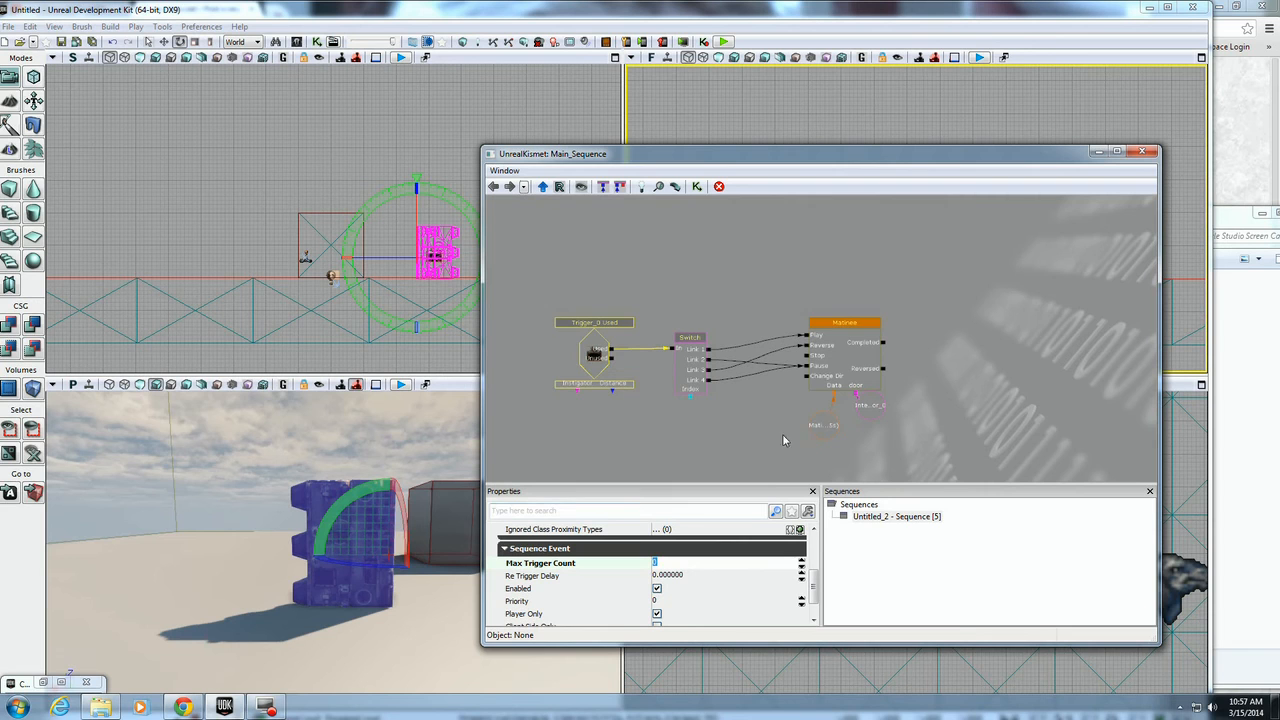
Close UnrealKismet and play the level again to test the door, then exit the preview
click(1142, 151)
click(726, 42)
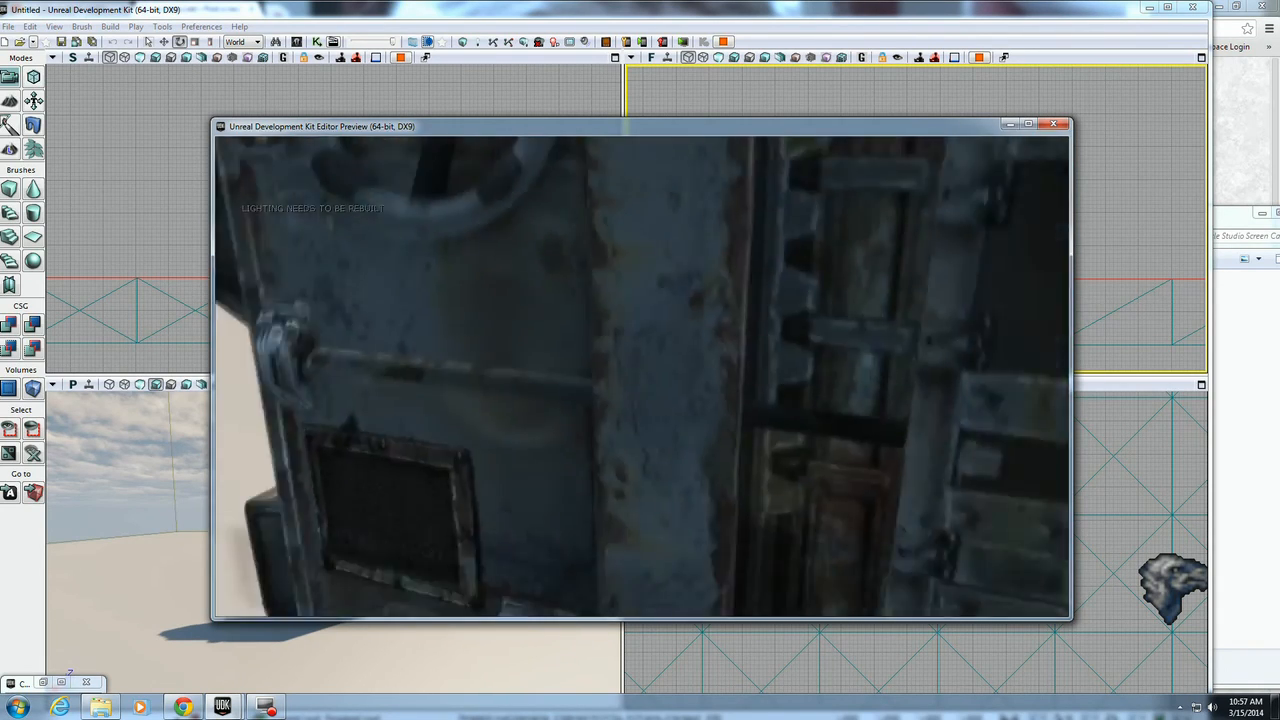
key(Escape)
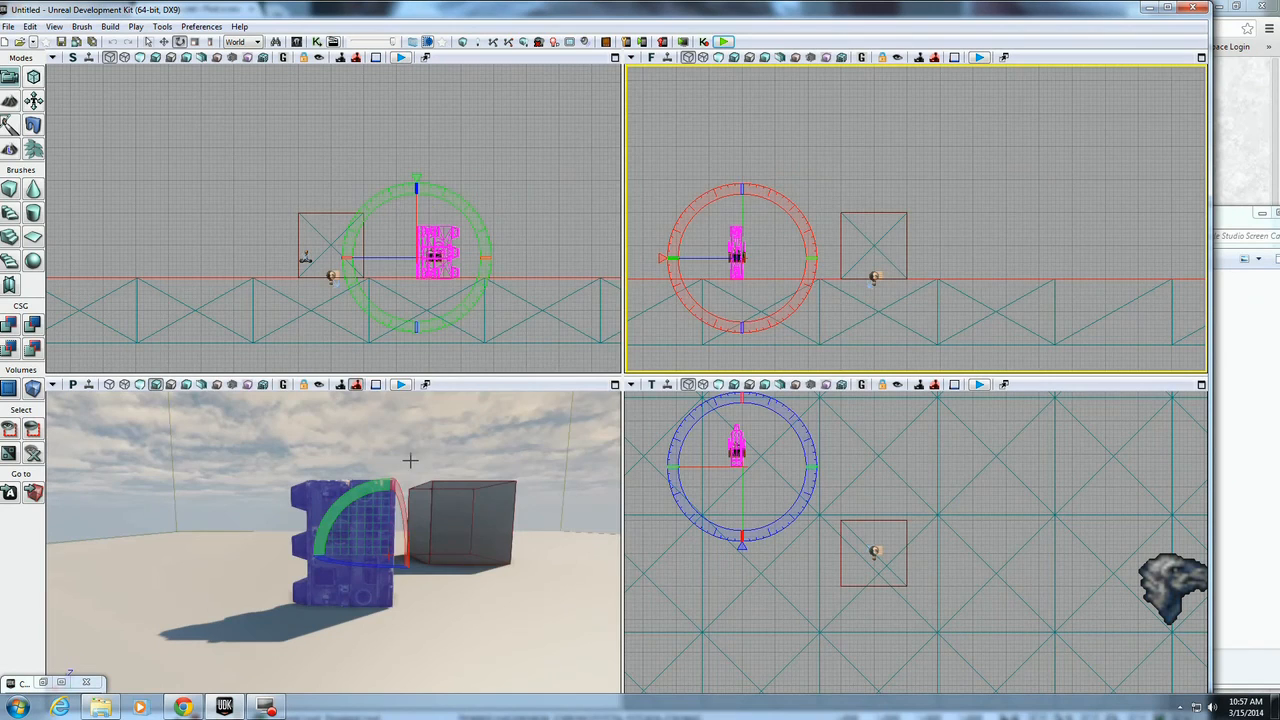
Change the door InterpActor's Collision Type to COLLIDE_BlockAllButWeapons and close its properties
right_click(446, 230)
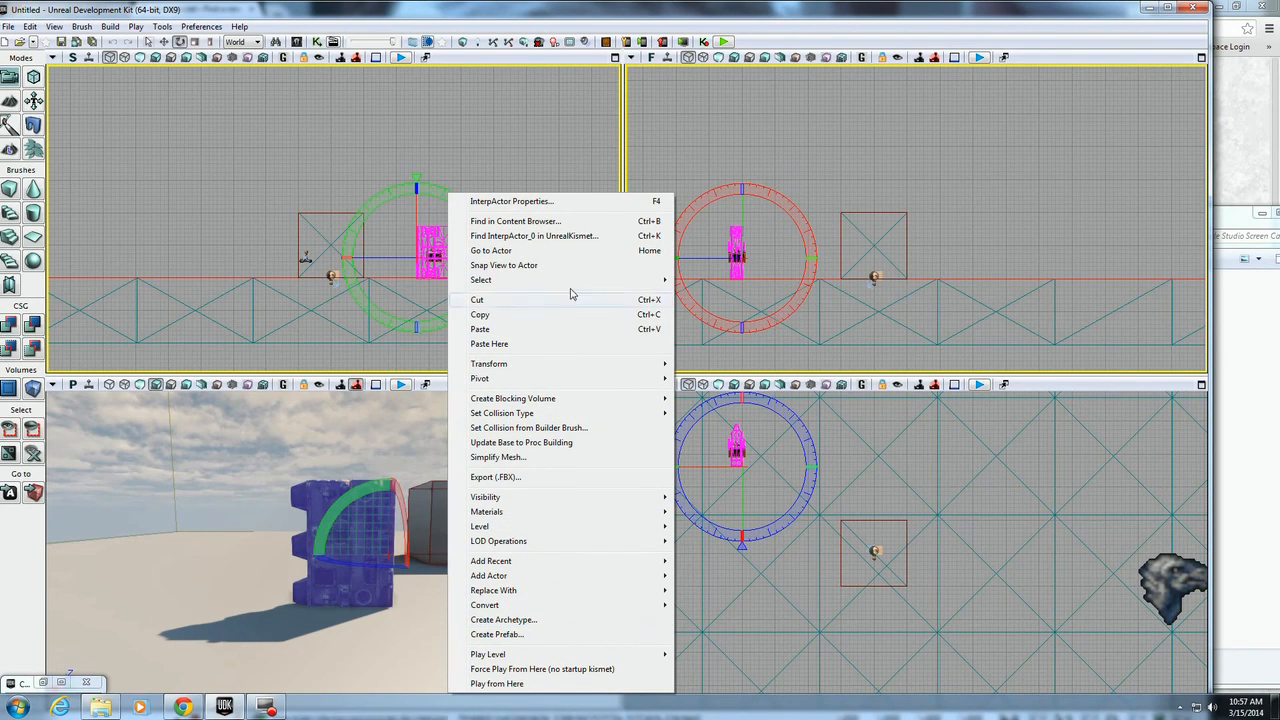
click(570, 200)
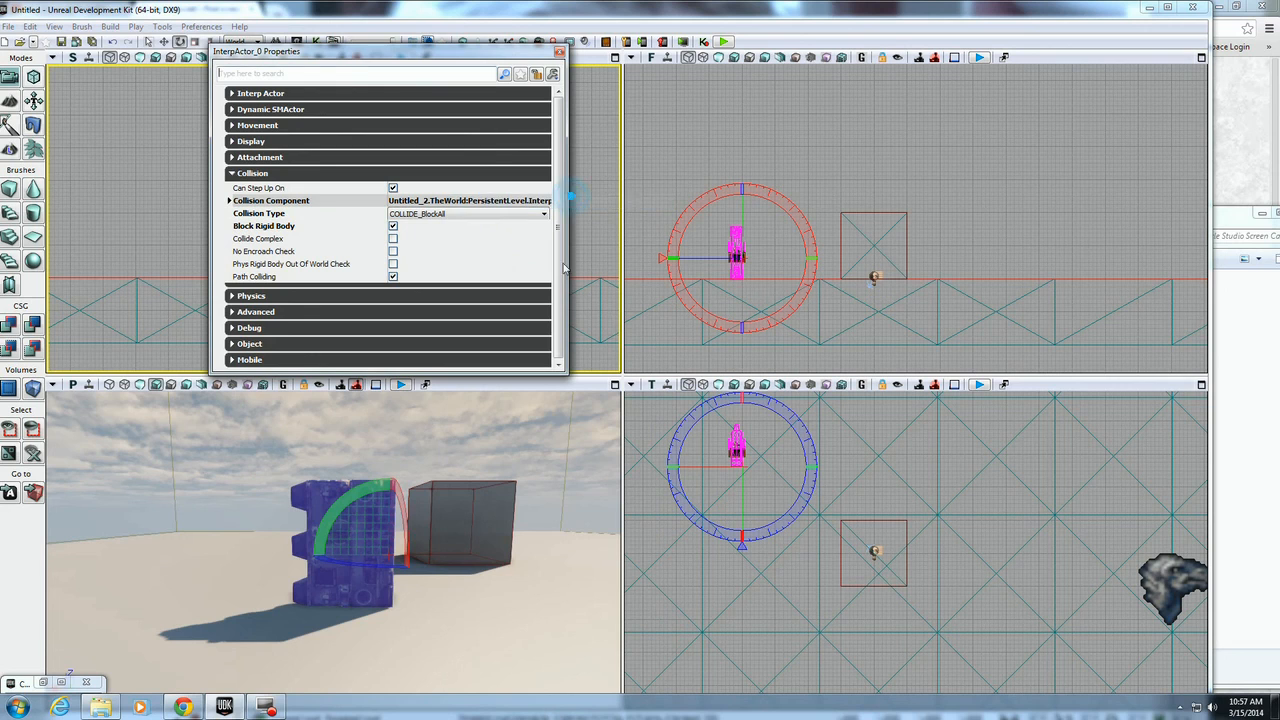
click(421, 216)
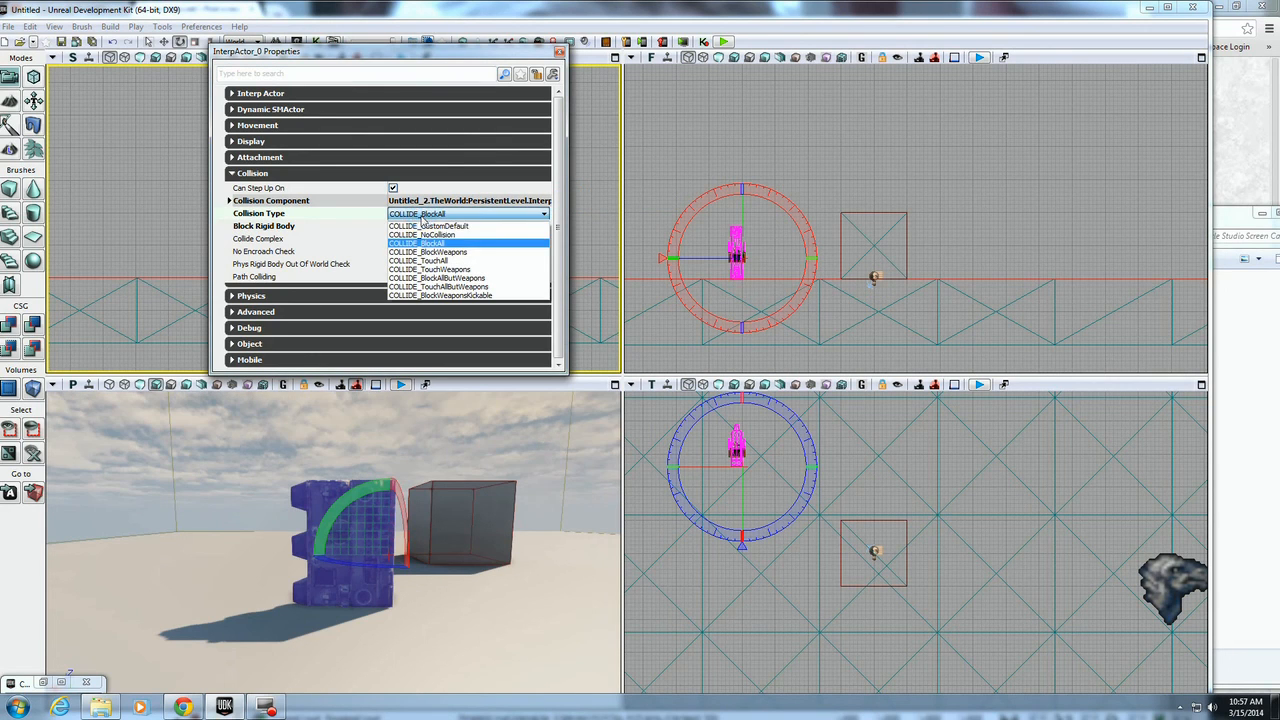
click(469, 280)
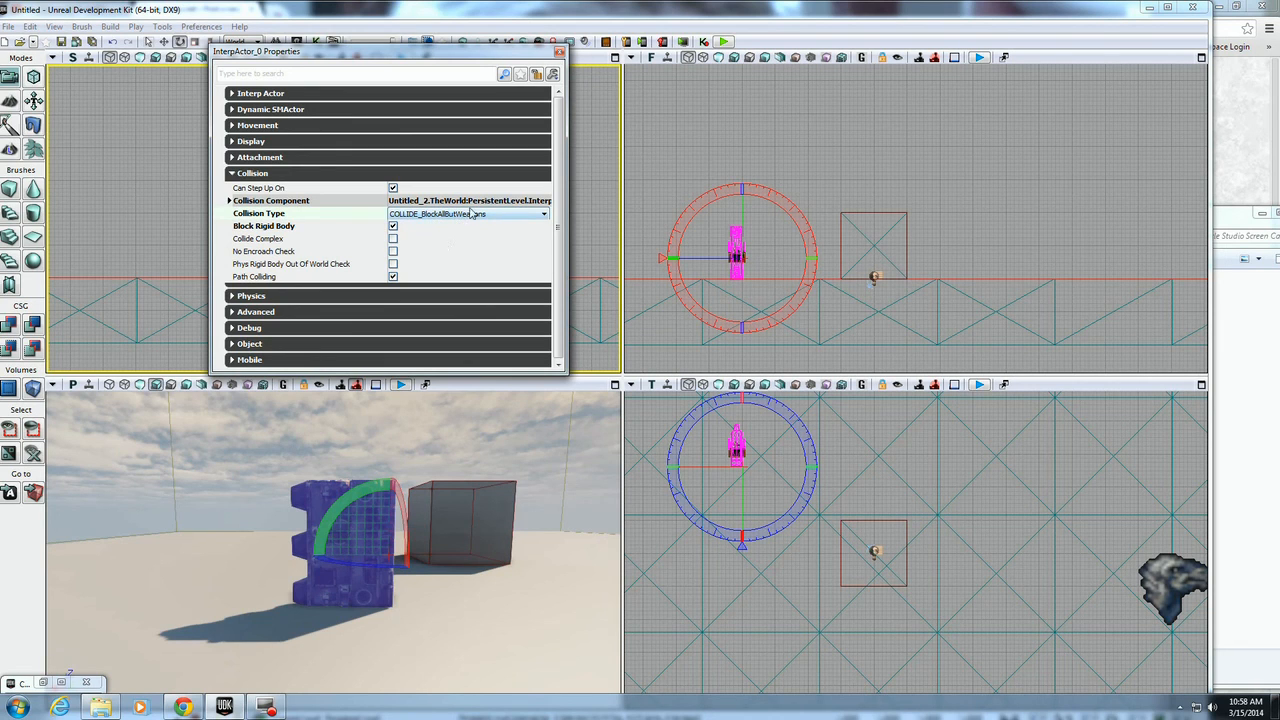
click(561, 52)
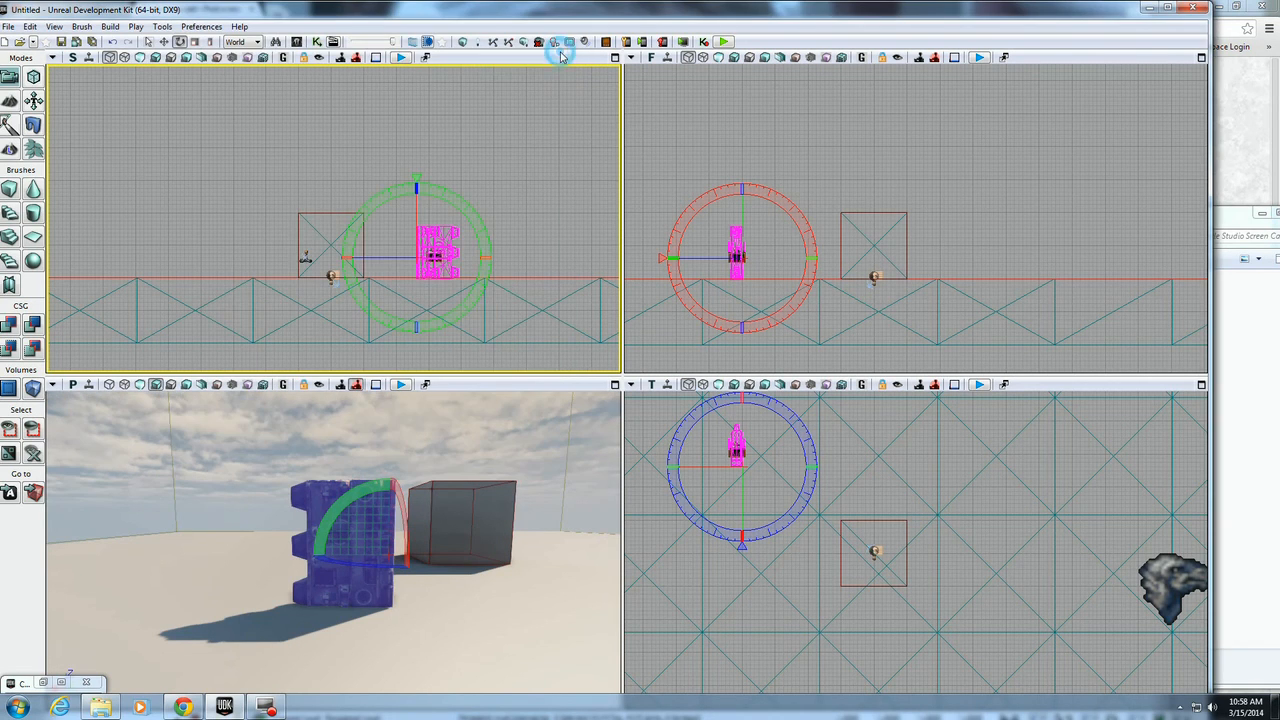